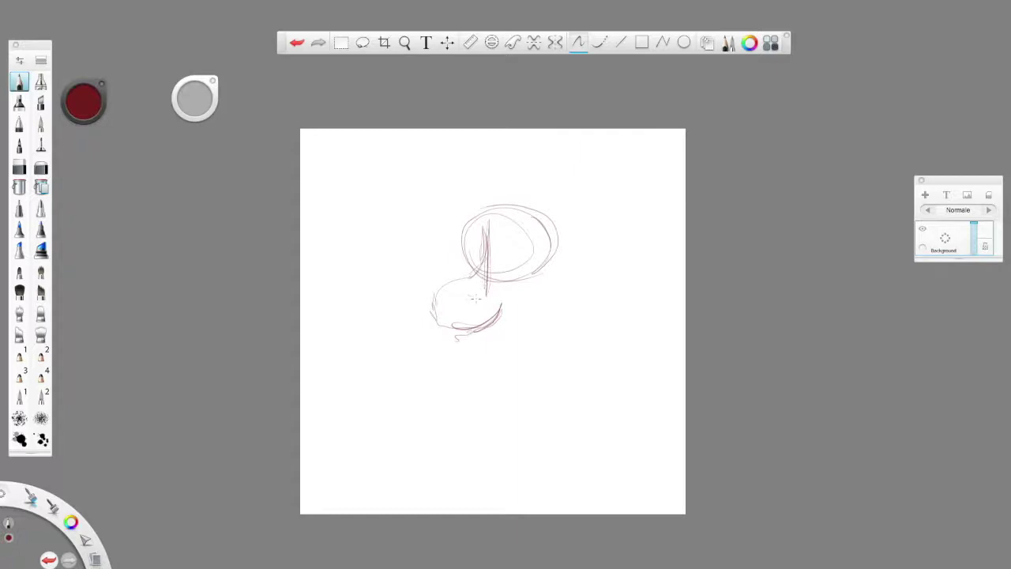
- Rough in the bull's muzzle with a smiling mouth, two round eyes, a brow line and the nostrils in dark red pencil
{"action": "mouse_move", "coordinate": [467, 275]}
{"action": "left_mouse_down"}
{"action": "mouse_move", "coordinate": [429, 304]}
{"action": "mouse_move", "coordinate": [440, 312]}
{"action": "mouse_move", "coordinate": [496, 314]}
{"action": "mouse_move", "coordinate": [503, 303]}
{"action": "mouse_move", "coordinate": [441, 330]}
{"action": "mouse_move", "coordinate": [505, 330]}
{"action": "left_mouse_up"}
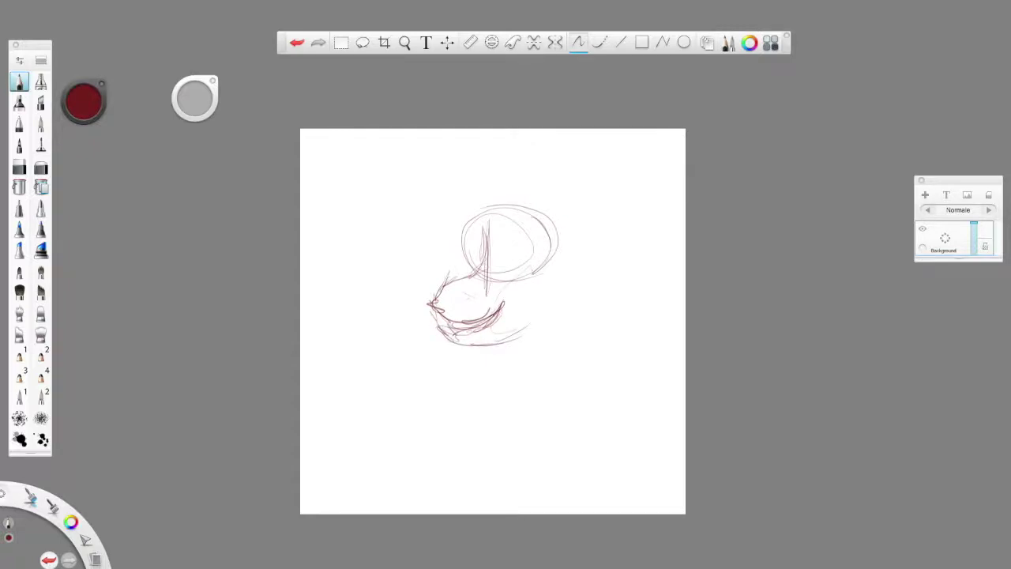
{"action": "mouse_move", "coordinate": [474, 229]}
{"action": "left_mouse_down"}
{"action": "mouse_move", "coordinate": [470, 267]}
{"action": "mouse_move", "coordinate": [478, 221]}
{"action": "mouse_move", "coordinate": [479, 263]}
{"action": "mouse_move", "coordinate": [507, 262]}
{"action": "mouse_move", "coordinate": [515, 273]}
{"action": "mouse_move", "coordinate": [479, 270]}
{"action": "mouse_move", "coordinate": [489, 240]}
{"action": "left_mouse_up"}
{"action": "mouse_move", "coordinate": [511, 250]}
{"action": "left_mouse_down"}
{"action": "mouse_move", "coordinate": [504, 267]}
{"action": "mouse_move", "coordinate": [522, 274]}
{"action": "mouse_move", "coordinate": [524, 261]}
{"action": "mouse_move", "coordinate": [529, 278]}
{"action": "mouse_move", "coordinate": [520, 277]}
{"action": "mouse_move", "coordinate": [521, 254]}
{"action": "mouse_move", "coordinate": [512, 267]}
{"action": "mouse_move", "coordinate": [530, 249]}
{"action": "mouse_move", "coordinate": [481, 257]}
{"action": "mouse_move", "coordinate": [497, 267]}
{"action": "mouse_move", "coordinate": [534, 235]}
{"action": "mouse_move", "coordinate": [512, 278]}
{"action": "left_mouse_up"}
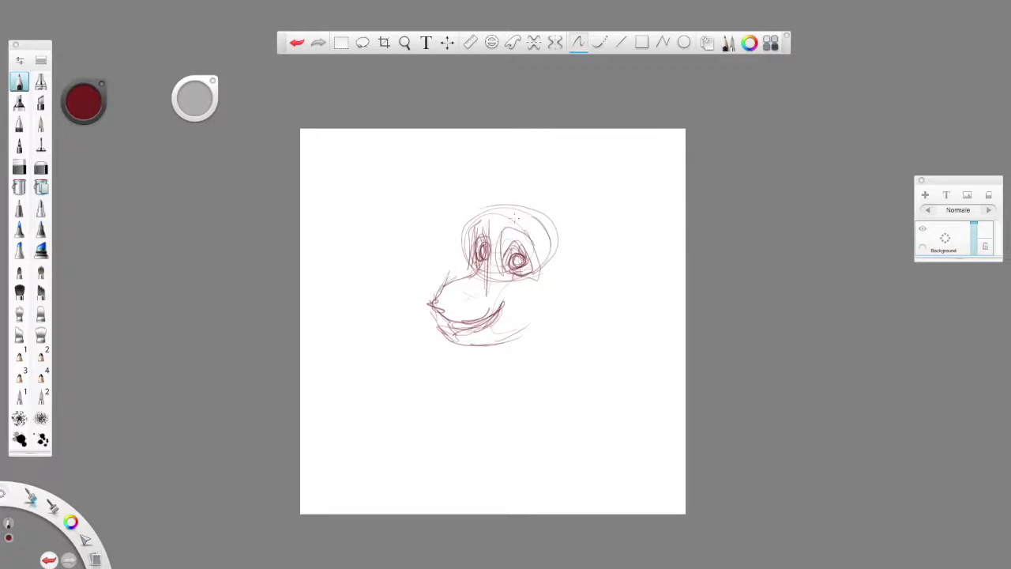
{"action": "mouse_move", "coordinate": [493, 225]}
{"action": "left_mouse_down"}
{"action": "mouse_move", "coordinate": [477, 234]}
{"action": "mouse_move", "coordinate": [490, 216]}
{"action": "left_mouse_up"}
{"action": "mouse_move", "coordinate": [486, 295]}
{"action": "left_mouse_down"}
{"action": "mouse_move", "coordinate": [447, 277]}
{"action": "mouse_move", "coordinate": [495, 299]}
{"action": "mouse_move", "coordinate": [452, 293]}
{"action": "mouse_move", "coordinate": [440, 321]}
{"action": "mouse_move", "coordinate": [475, 324]}
{"action": "mouse_move", "coordinate": [498, 309]}
{"action": "left_mouse_up"}
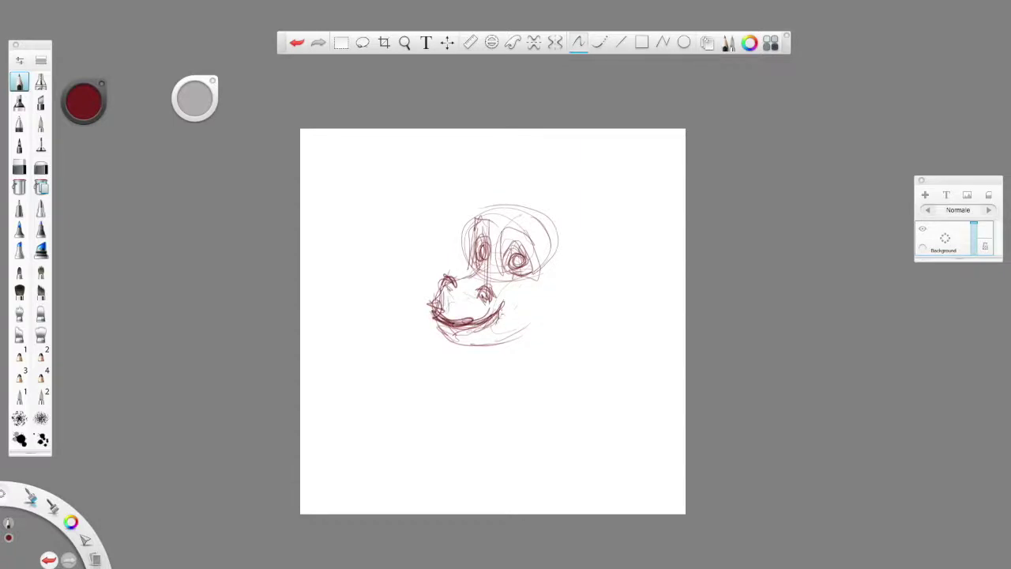
- Sketch the lower jaw and the back of the head and cheek, and darken the outlines of both eyes
{"action": "mouse_move", "coordinate": [441, 327]}
{"action": "left_mouse_down"}
{"action": "mouse_move", "coordinate": [499, 350]}
{"action": "mouse_move", "coordinate": [524, 340]}
{"action": "left_mouse_up"}
{"action": "left_click_drag", "start_coordinate": [540, 265], "coordinate": [552, 295]}
{"action": "mouse_move", "coordinate": [548, 247]}
{"action": "left_mouse_down"}
{"action": "mouse_move", "coordinate": [553, 314]}
{"action": "mouse_move", "coordinate": [557, 302]}
{"action": "mouse_move", "coordinate": [502, 346]}
{"action": "mouse_move", "coordinate": [543, 343]}
{"action": "mouse_move", "coordinate": [506, 348]}
{"action": "left_mouse_up"}
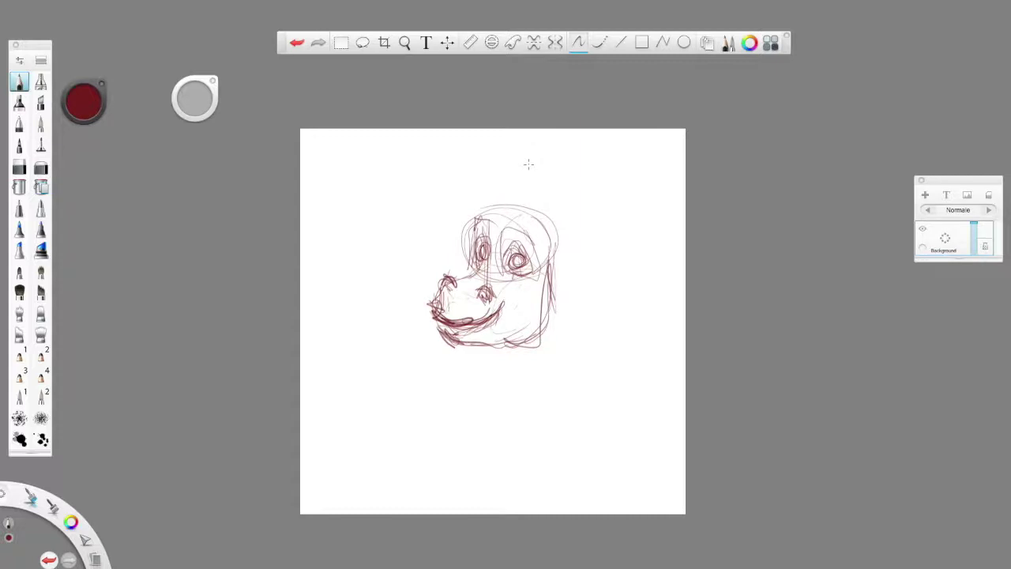
{"action": "mouse_move", "coordinate": [507, 262]}
{"action": "left_mouse_down"}
{"action": "mouse_move", "coordinate": [517, 243]}
{"action": "mouse_move", "coordinate": [529, 269]}
{"action": "left_mouse_up"}
{"action": "left_click_drag", "start_coordinate": [489, 235], "coordinate": [475, 269]}
{"action": "left_click_drag", "start_coordinate": [481, 232], "coordinate": [487, 243]}
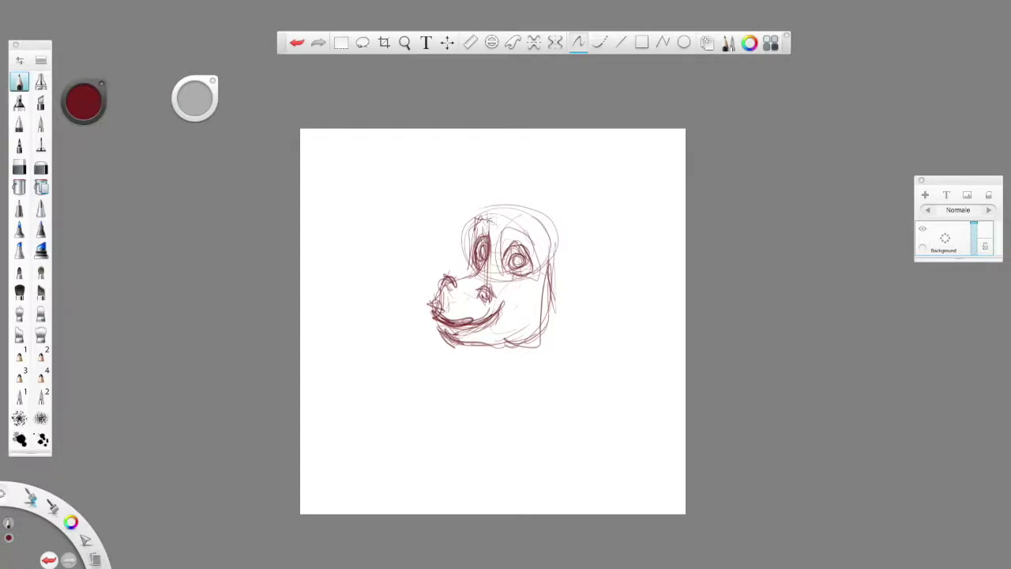
- Sketch a tall rounded tuft and a first horn curve above the head, and strengthen the back of the cheek
{"action": "left_click_drag", "start_coordinate": [501, 204], "coordinate": [440, 191]}
{"action": "mouse_move", "coordinate": [482, 131]}
{"action": "left_mouse_down"}
{"action": "mouse_move", "coordinate": [522, 166]}
{"action": "mouse_move", "coordinate": [540, 224]}
{"action": "left_mouse_up"}
{"action": "mouse_move", "coordinate": [465, 234]}
{"action": "left_mouse_down"}
{"action": "mouse_move", "coordinate": [417, 223]}
{"action": "mouse_move", "coordinate": [424, 139]}
{"action": "mouse_move", "coordinate": [416, 175]}
{"action": "left_mouse_up"}
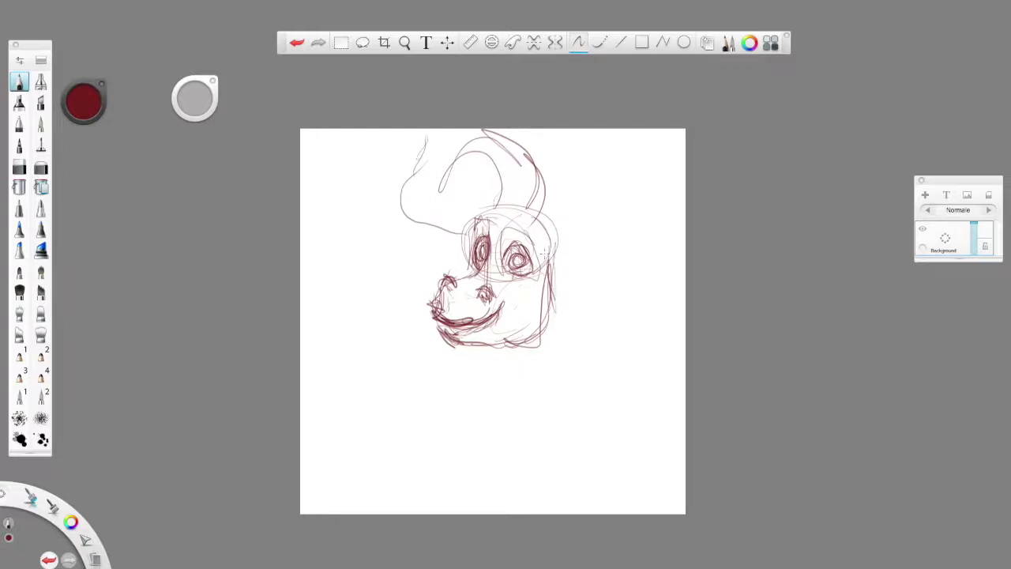
{"action": "mouse_move", "coordinate": [545, 224]}
{"action": "left_mouse_down"}
{"action": "mouse_move", "coordinate": [548, 252]}
{"action": "mouse_move", "coordinate": [624, 245]}
{"action": "mouse_move", "coordinate": [578, 144]}
{"action": "mouse_move", "coordinate": [620, 229]}
{"action": "mouse_move", "coordinate": [577, 234]}
{"action": "mouse_move", "coordinate": [556, 294]}
{"action": "left_mouse_up"}
{"action": "mouse_move", "coordinate": [553, 249]}
{"action": "left_mouse_down"}
{"action": "mouse_move", "coordinate": [557, 306]}
{"action": "mouse_move", "coordinate": [492, 354]}
{"action": "mouse_move", "coordinate": [525, 363]}
{"action": "mouse_move", "coordinate": [542, 349]}
{"action": "left_mouse_up"}
- Move the whole sketch lower on the canvas and draw the two long curved horns on either side of the head
{"action": "left_click", "coordinate": [447, 41]}
{"action": "left_click_drag", "start_coordinate": [522, 181], "coordinate": [514, 217]}
{"action": "left_click", "coordinate": [515, 217]}
{"action": "mouse_move", "coordinate": [416, 163]}
{"action": "left_mouse_down"}
{"action": "mouse_move", "coordinate": [426, 178]}
{"action": "mouse_move", "coordinate": [423, 212]}
{"action": "left_mouse_up"}
{"action": "left_click_drag", "start_coordinate": [422, 177], "coordinate": [424, 196]}
{"action": "mouse_move", "coordinate": [420, 180]}
{"action": "left_mouse_down"}
{"action": "mouse_move", "coordinate": [429, 247]}
{"action": "mouse_move", "coordinate": [466, 237]}
{"action": "mouse_move", "coordinate": [483, 240]}
{"action": "mouse_move", "coordinate": [479, 251]}
{"action": "mouse_move", "coordinate": [477, 204]}
{"action": "mouse_move", "coordinate": [464, 189]}
{"action": "mouse_move", "coordinate": [446, 203]}
{"action": "mouse_move", "coordinate": [471, 251]}
{"action": "mouse_move", "coordinate": [536, 237]}
{"action": "mouse_move", "coordinate": [540, 285]}
{"action": "mouse_move", "coordinate": [545, 261]}
{"action": "mouse_move", "coordinate": [571, 278]}
{"action": "mouse_move", "coordinate": [544, 269]}
{"action": "mouse_move", "coordinate": [547, 285]}
{"action": "mouse_move", "coordinate": [568, 277]}
{"action": "left_mouse_up"}
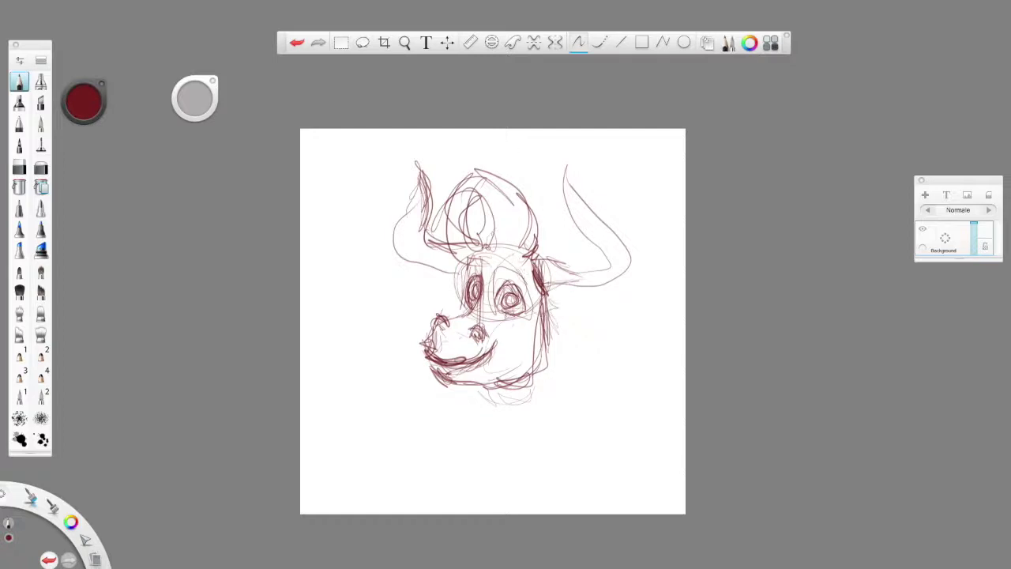
- Sketch both ears below the horns, with a large leaf-shaped one on the right and a small one on the left
{"action": "mouse_move", "coordinate": [463, 268]}
{"action": "left_mouse_down"}
{"action": "mouse_move", "coordinate": [419, 285]}
{"action": "mouse_move", "coordinate": [457, 297]}
{"action": "left_mouse_up"}
{"action": "mouse_move", "coordinate": [552, 298]}
{"action": "left_mouse_down"}
{"action": "mouse_move", "coordinate": [561, 315]}
{"action": "mouse_move", "coordinate": [552, 289]}
{"action": "mouse_move", "coordinate": [612, 293]}
{"action": "mouse_move", "coordinate": [597, 310]}
{"action": "mouse_move", "coordinate": [621, 295]}
{"action": "mouse_move", "coordinate": [553, 318]}
{"action": "mouse_move", "coordinate": [607, 321]}
{"action": "mouse_move", "coordinate": [598, 309]}
{"action": "left_mouse_up"}
{"action": "mouse_move", "coordinate": [428, 275]}
{"action": "left_mouse_down"}
{"action": "mouse_move", "coordinate": [462, 295]}
{"action": "mouse_move", "coordinate": [466, 316]}
{"action": "left_mouse_up"}
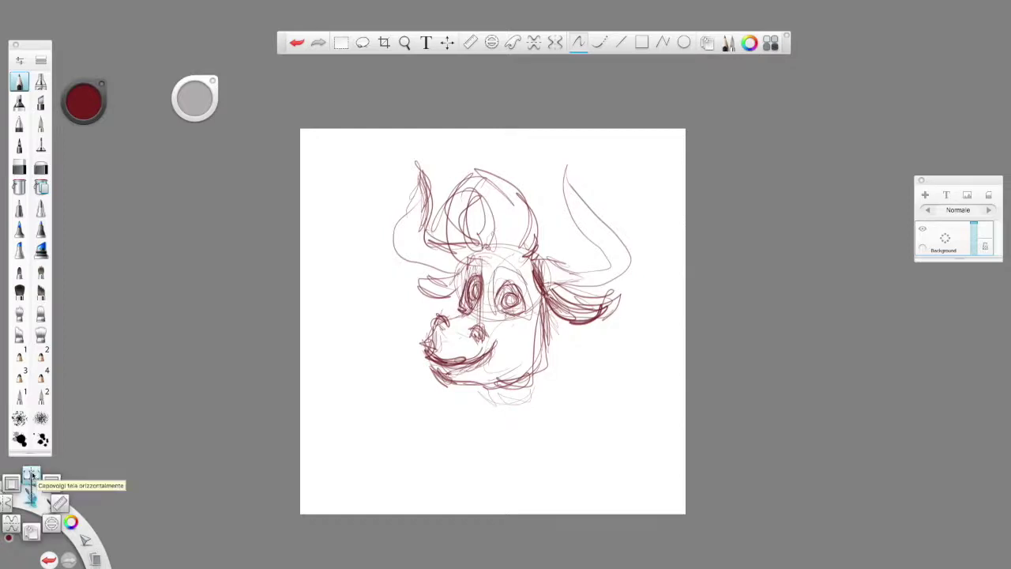
- Check the sketch with the canvas flipped horizontally, flip it back, and strengthen the jaw and mouth lines
{"action": "left_click", "coordinate": [30, 494]}
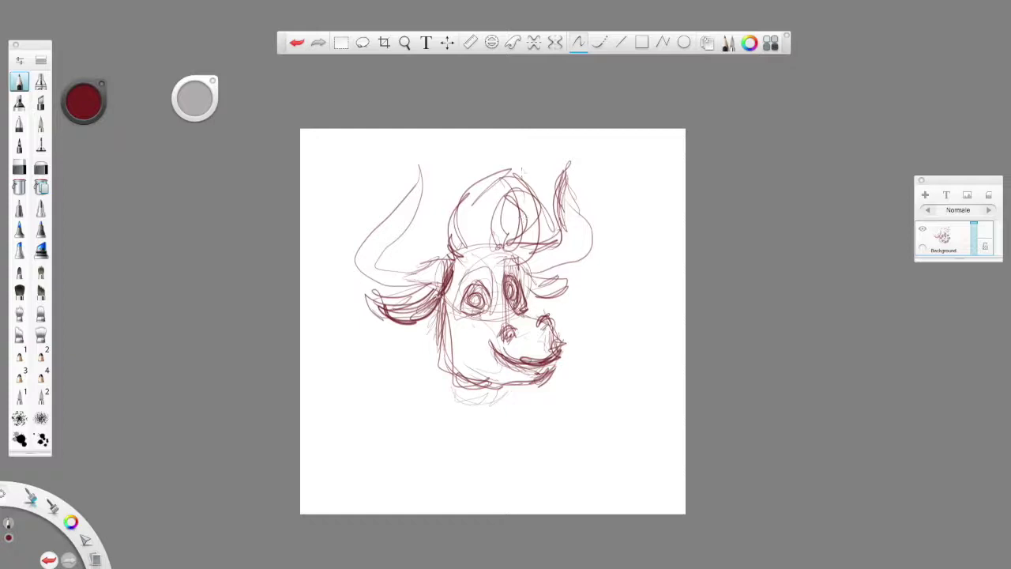
{"action": "mouse_move", "coordinate": [444, 305]}
{"action": "left_mouse_down"}
{"action": "mouse_move", "coordinate": [436, 377]}
{"action": "mouse_move", "coordinate": [495, 395]}
{"action": "left_mouse_up"}
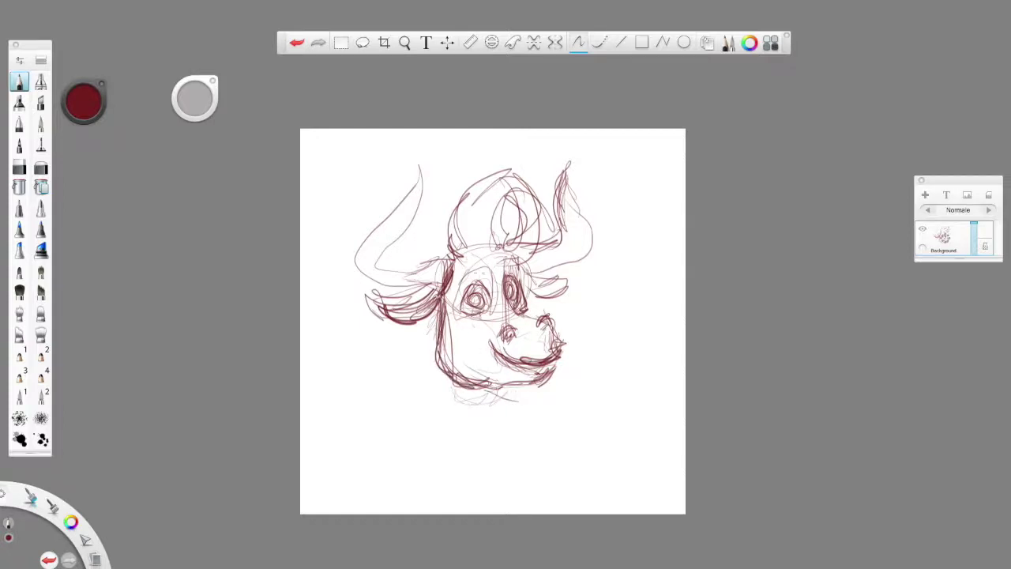
{"action": "left_click_drag", "start_coordinate": [35, 502], "coordinate": [38, 461]}
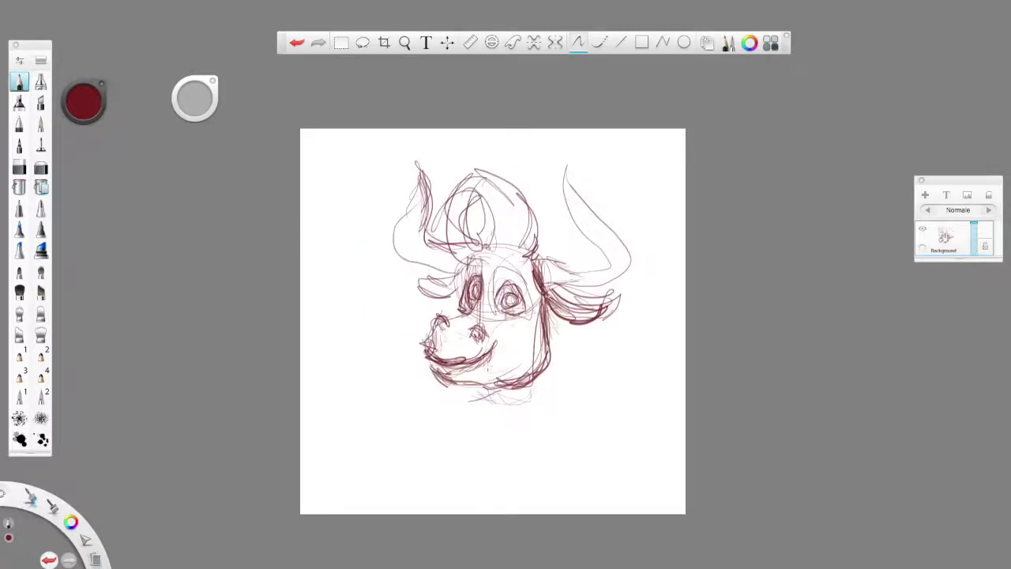
{"action": "mouse_move", "coordinate": [483, 360]}
{"action": "left_mouse_down"}
{"action": "mouse_move", "coordinate": [501, 341]}
{"action": "mouse_move", "coordinate": [482, 333]}
{"action": "mouse_move", "coordinate": [477, 371]}
{"action": "mouse_move", "coordinate": [428, 368]}
{"action": "mouse_move", "coordinate": [452, 393]}
{"action": "mouse_move", "coordinate": [488, 397]}
{"action": "mouse_move", "coordinate": [546, 368]}
{"action": "mouse_move", "coordinate": [554, 351]}
{"action": "left_mouse_up"}
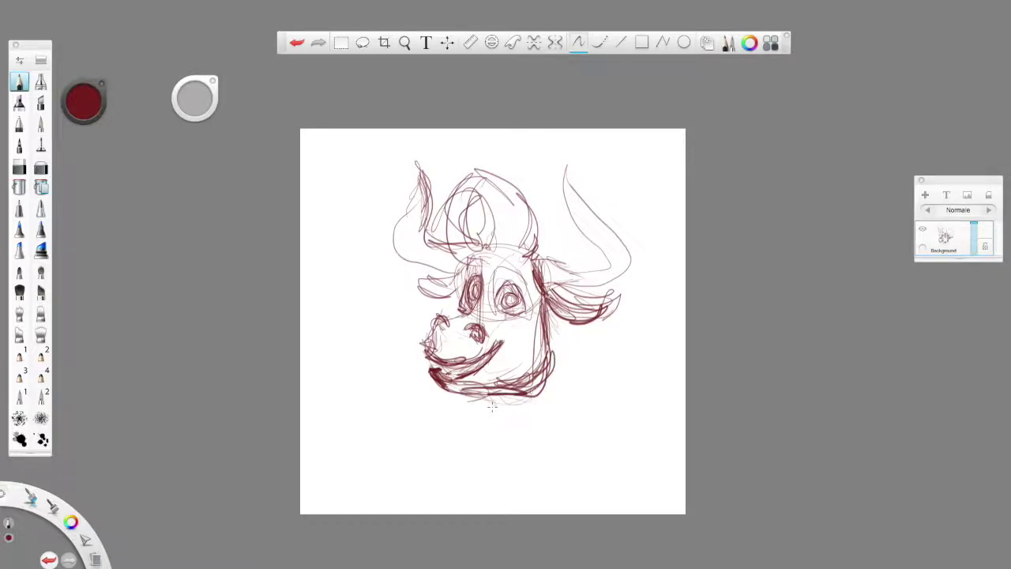
- Enlarge the bull sketch so that it fills most of the canvas
{"action": "left_click", "coordinate": [447, 43]}
{"action": "left_click_drag", "start_coordinate": [545, 272], "coordinate": [564, 267]}
{"action": "left_click", "coordinate": [560, 239]}
- Lower the opacity of the sketch layer, and add a new layer above it for inking with brush 1
{"action": "left_click_drag", "start_coordinate": [971, 231], "coordinate": [973, 245]}
{"action": "left_click", "coordinate": [925, 196]}
{"action": "left_click", "coordinate": [19, 355]}
- Ink both eyes over the faded sketch, with dark pupils, ringed irises and pointed almond-shaped outlines
{"action": "scroll", "coordinate": [426, 418], "scroll_direction": "up", "scroll_amount": 8}
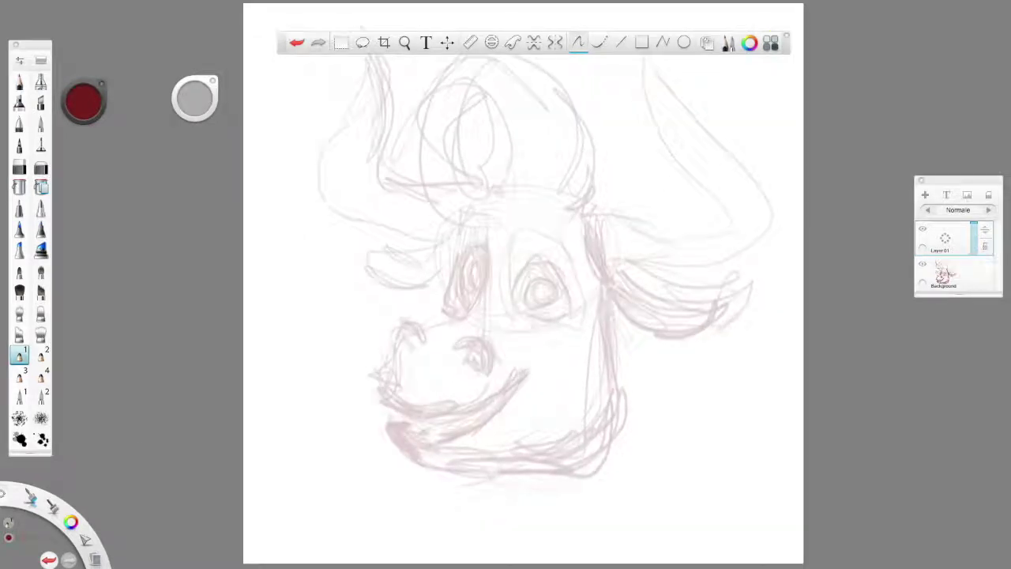
{"action": "mouse_move", "coordinate": [488, 250]}
{"action": "left_mouse_down"}
{"action": "mouse_move", "coordinate": [474, 281]}
{"action": "mouse_move", "coordinate": [471, 258]}
{"action": "left_mouse_up"}
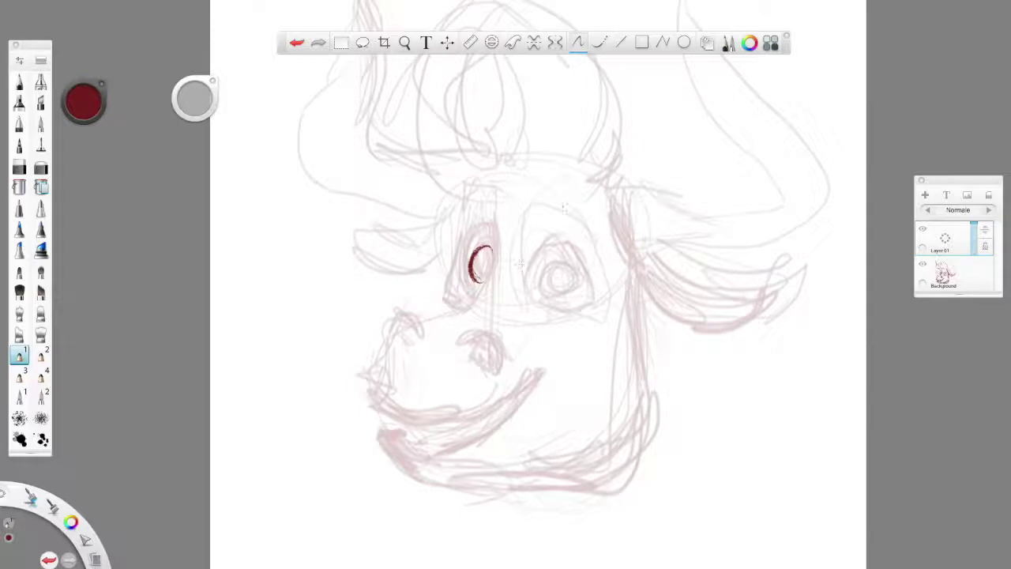
{"action": "mouse_move", "coordinate": [561, 267]}
{"action": "left_mouse_down"}
{"action": "mouse_move", "coordinate": [551, 287]}
{"action": "mouse_move", "coordinate": [565, 294]}
{"action": "mouse_move", "coordinate": [581, 268]}
{"action": "mouse_move", "coordinate": [564, 275]}
{"action": "mouse_move", "coordinate": [570, 294]}
{"action": "mouse_move", "coordinate": [581, 269]}
{"action": "mouse_move", "coordinate": [553, 278]}
{"action": "mouse_move", "coordinate": [482, 260]}
{"action": "left_mouse_up"}
{"action": "mouse_move", "coordinate": [552, 272]}
{"action": "left_mouse_down"}
{"action": "mouse_move", "coordinate": [566, 297]}
{"action": "mouse_move", "coordinate": [584, 278]}
{"action": "mouse_move", "coordinate": [575, 266]}
{"action": "mouse_move", "coordinate": [568, 294]}
{"action": "mouse_move", "coordinate": [579, 262]}
{"action": "mouse_move", "coordinate": [569, 282]}
{"action": "mouse_move", "coordinate": [528, 291]}
{"action": "mouse_move", "coordinate": [553, 239]}
{"action": "mouse_move", "coordinate": [583, 246]}
{"action": "mouse_move", "coordinate": [570, 240]}
{"action": "mouse_move", "coordinate": [594, 273]}
{"action": "mouse_move", "coordinate": [589, 298]}
{"action": "left_mouse_up"}
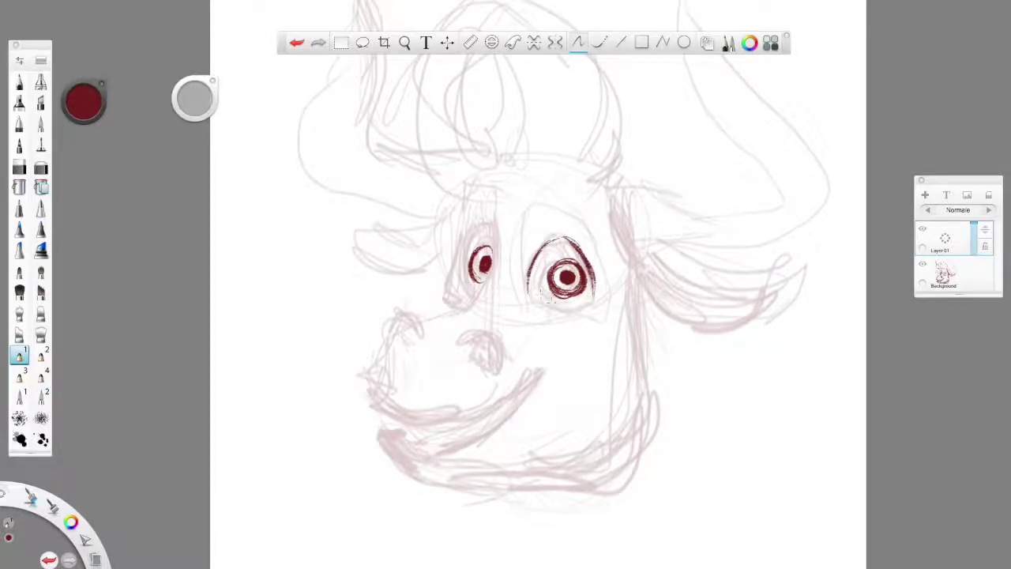
{"action": "mouse_move", "coordinate": [527, 278]}
{"action": "left_mouse_down"}
{"action": "mouse_move", "coordinate": [556, 308]}
{"action": "mouse_move", "coordinate": [588, 301]}
{"action": "left_mouse_up"}
{"action": "mouse_move", "coordinate": [483, 232]}
{"action": "left_mouse_down"}
{"action": "mouse_move", "coordinate": [494, 256]}
{"action": "mouse_move", "coordinate": [485, 229]}
{"action": "mouse_move", "coordinate": [458, 259]}
{"action": "mouse_move", "coordinate": [458, 289]}
{"action": "mouse_move", "coordinate": [485, 296]}
{"action": "left_mouse_up"}
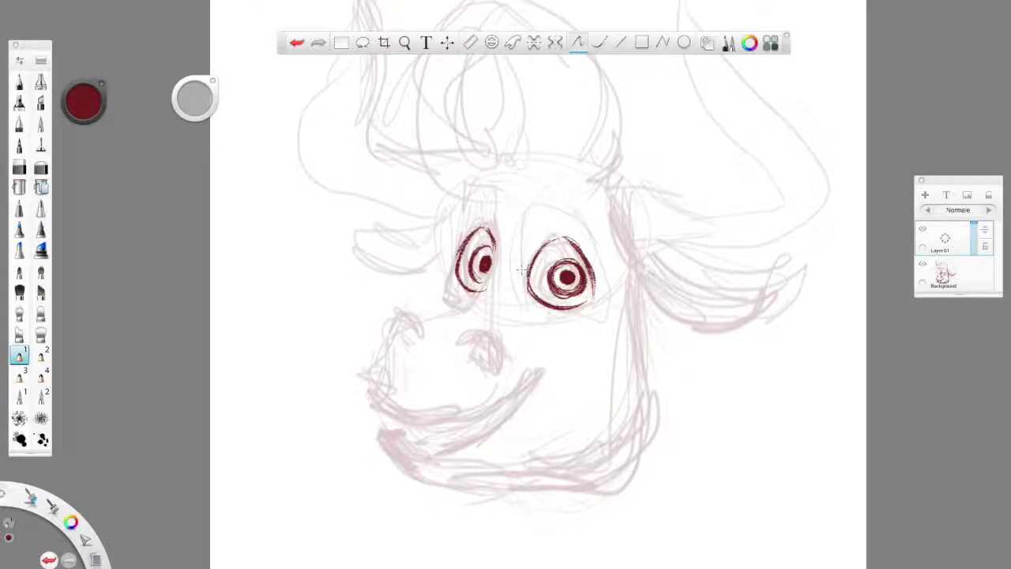
{"action": "mouse_move", "coordinate": [539, 241]}
{"action": "left_mouse_down"}
{"action": "mouse_move", "coordinate": [574, 233]}
{"action": "mouse_move", "coordinate": [588, 256]}
{"action": "left_mouse_up"}
{"action": "mouse_move", "coordinate": [476, 230]}
{"action": "left_mouse_down"}
{"action": "mouse_move", "coordinate": [485, 216]}
{"action": "mouse_move", "coordinate": [496, 237]}
{"action": "mouse_move", "coordinate": [475, 308]}
{"action": "mouse_move", "coordinate": [488, 279]}
{"action": "left_mouse_up"}
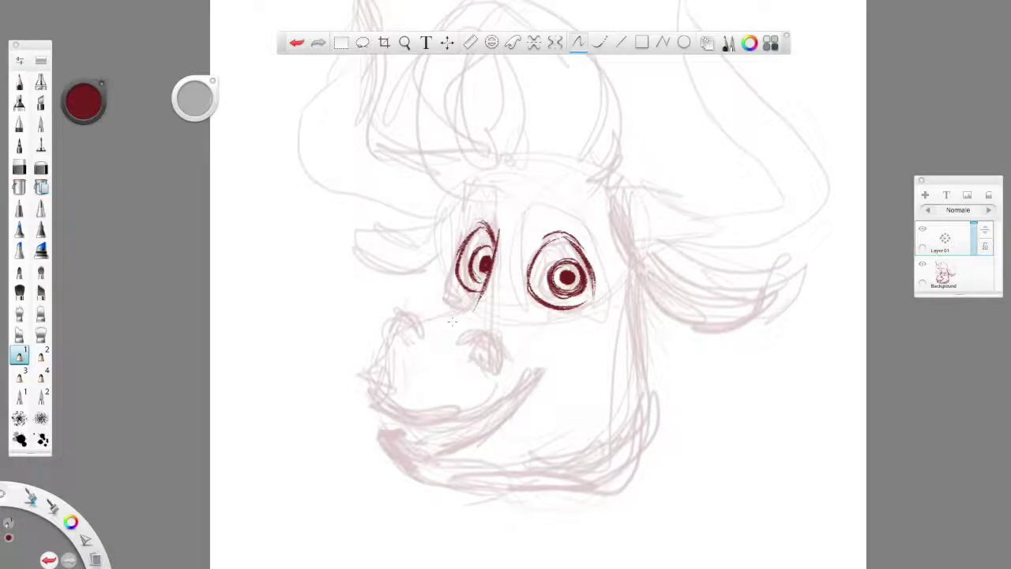
- Ink the nose bridge and both nostrils, and outline the tall patches surrounding the two eyes
{"action": "mouse_move", "coordinate": [466, 311]}
{"action": "left_mouse_down"}
{"action": "mouse_move", "coordinate": [418, 322]}
{"action": "mouse_move", "coordinate": [406, 313]}
{"action": "mouse_move", "coordinate": [431, 339]}
{"action": "mouse_move", "coordinate": [384, 342]}
{"action": "mouse_move", "coordinate": [479, 345]}
{"action": "mouse_move", "coordinate": [505, 360]}
{"action": "mouse_move", "coordinate": [491, 337]}
{"action": "mouse_move", "coordinate": [511, 368]}
{"action": "mouse_move", "coordinate": [505, 378]}
{"action": "mouse_move", "coordinate": [484, 357]}
{"action": "mouse_move", "coordinate": [511, 379]}
{"action": "left_mouse_up"}
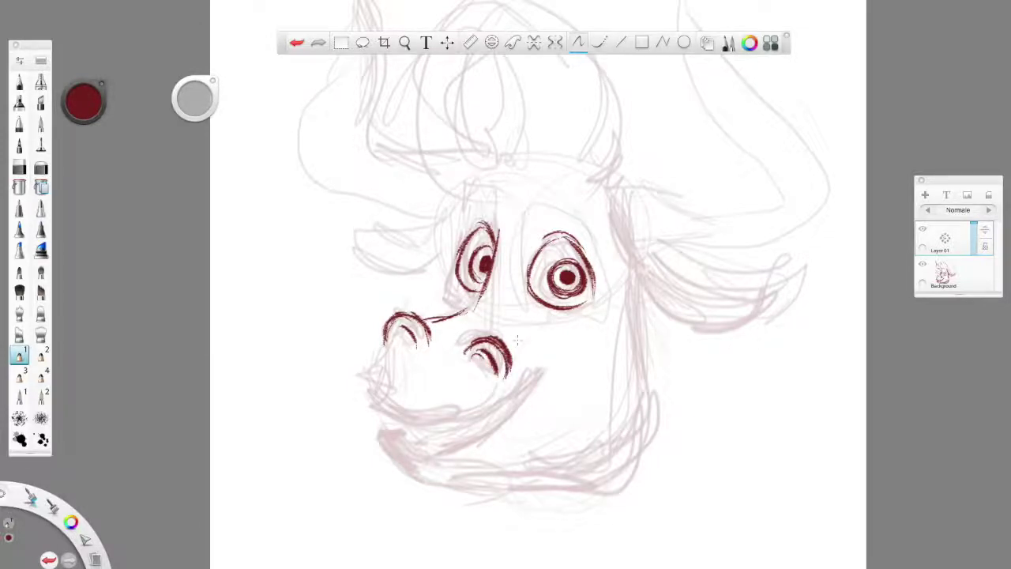
{"action": "mouse_move", "coordinate": [454, 241]}
{"action": "left_mouse_down"}
{"action": "mouse_move", "coordinate": [438, 304]}
{"action": "mouse_move", "coordinate": [457, 313]}
{"action": "left_mouse_up"}
{"action": "mouse_move", "coordinate": [458, 251]}
{"action": "left_mouse_down"}
{"action": "mouse_move", "coordinate": [455, 217]}
{"action": "mouse_move", "coordinate": [473, 183]}
{"action": "mouse_move", "coordinate": [493, 189]}
{"action": "mouse_move", "coordinate": [498, 230]}
{"action": "left_mouse_up"}
{"action": "mouse_move", "coordinate": [490, 186]}
{"action": "left_mouse_down"}
{"action": "mouse_move", "coordinate": [512, 288]}
{"action": "mouse_move", "coordinate": [544, 322]}
{"action": "left_mouse_up"}
{"action": "mouse_move", "coordinate": [541, 197]}
{"action": "left_mouse_down"}
{"action": "mouse_move", "coordinate": [531, 218]}
{"action": "mouse_move", "coordinate": [575, 212]}
{"action": "mouse_move", "coordinate": [604, 259]}
{"action": "left_mouse_up"}
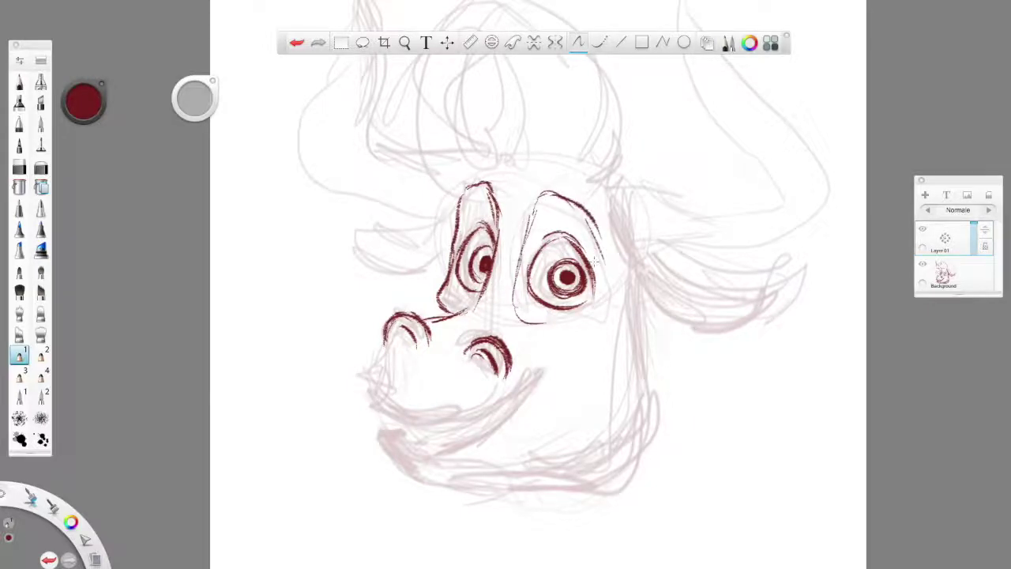
{"action": "mouse_move", "coordinate": [590, 223]}
{"action": "left_mouse_down"}
{"action": "mouse_move", "coordinate": [612, 316]}
{"action": "mouse_move", "coordinate": [559, 324]}
{"action": "mouse_move", "coordinate": [578, 327]}
{"action": "left_mouse_up"}
{"action": "left_click_drag", "start_coordinate": [610, 294], "coordinate": [575, 326]}
- Shade inside the nostrils and ink the open smiling mouth with its upper lip, lower lip and chin line
{"action": "left_click_drag", "start_coordinate": [495, 349], "coordinate": [483, 364]}
{"action": "mouse_move", "coordinate": [409, 329]}
{"action": "left_mouse_down"}
{"action": "mouse_move", "coordinate": [348, 402]}
{"action": "mouse_move", "coordinate": [413, 436]}
{"action": "mouse_move", "coordinate": [472, 438]}
{"action": "mouse_move", "coordinate": [545, 379]}
{"action": "left_mouse_up"}
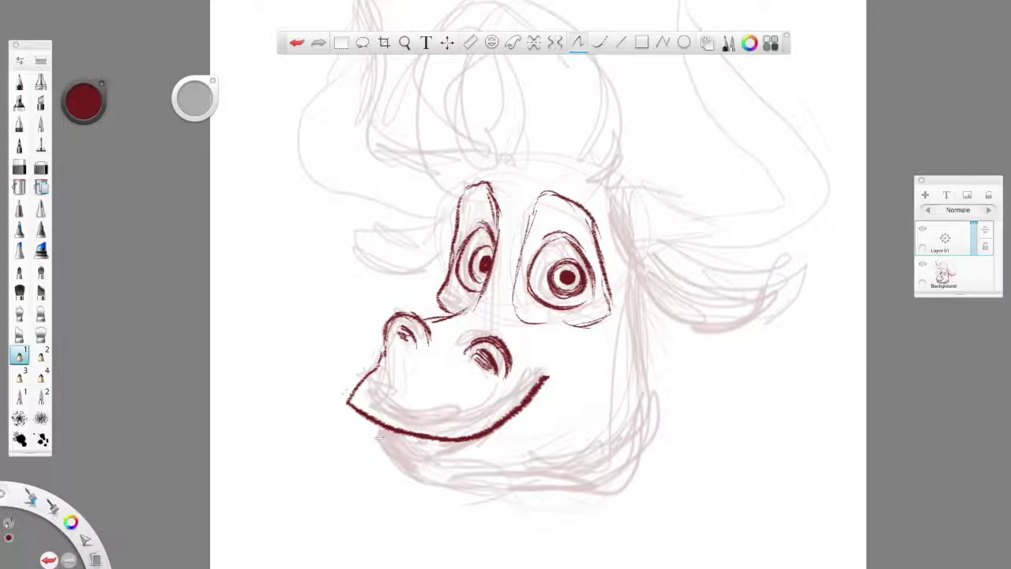
{"action": "mouse_move", "coordinate": [380, 427]}
{"action": "left_mouse_down"}
{"action": "mouse_move", "coordinate": [360, 437]}
{"action": "mouse_move", "coordinate": [405, 480]}
{"action": "mouse_move", "coordinate": [466, 499]}
{"action": "mouse_move", "coordinate": [606, 454]}
{"action": "left_mouse_up"}
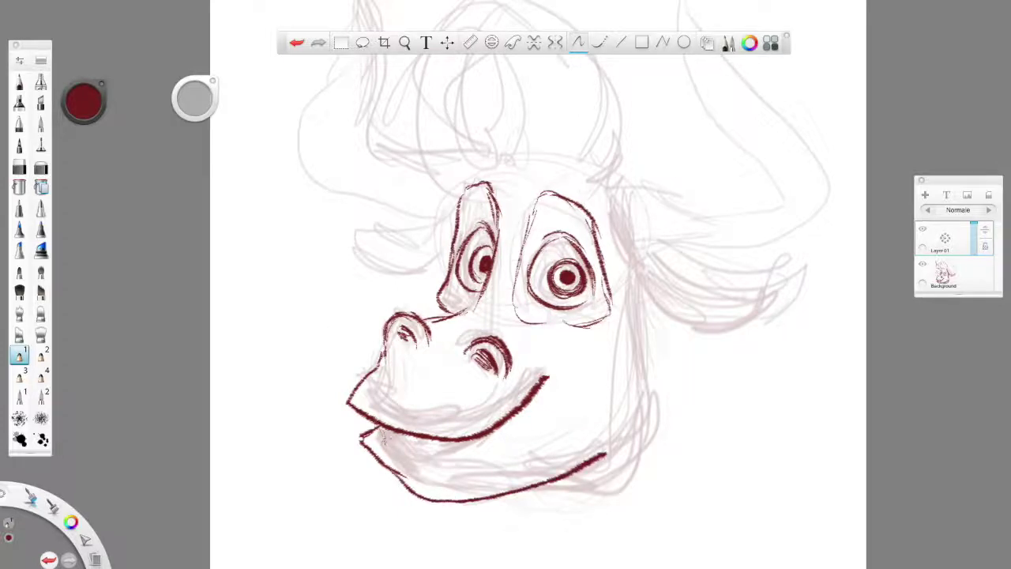
{"action": "left_click_drag", "start_coordinate": [369, 439], "coordinate": [434, 469]}
{"action": "mouse_move", "coordinate": [518, 419]}
{"action": "left_mouse_down"}
{"action": "mouse_move", "coordinate": [436, 470]}
{"action": "mouse_move", "coordinate": [474, 454]}
{"action": "left_mouse_up"}
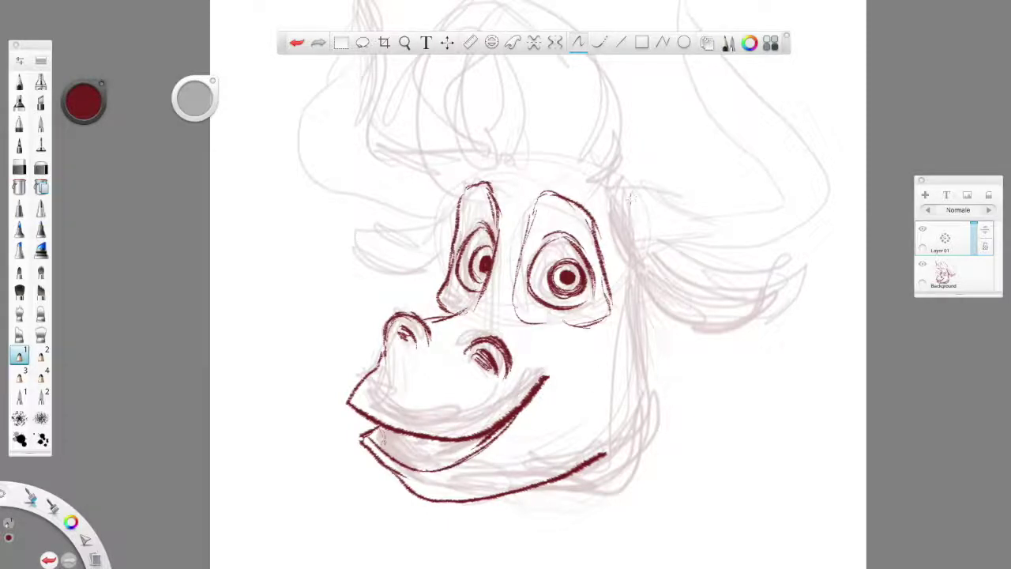
- Ink the cheek down into the jaw, the temple curve, and the upper edge of the right horn's base
{"action": "mouse_move", "coordinate": [637, 267]}
{"action": "left_mouse_down"}
{"action": "mouse_move", "coordinate": [646, 472]}
{"action": "mouse_move", "coordinate": [523, 496]}
{"action": "left_mouse_up"}
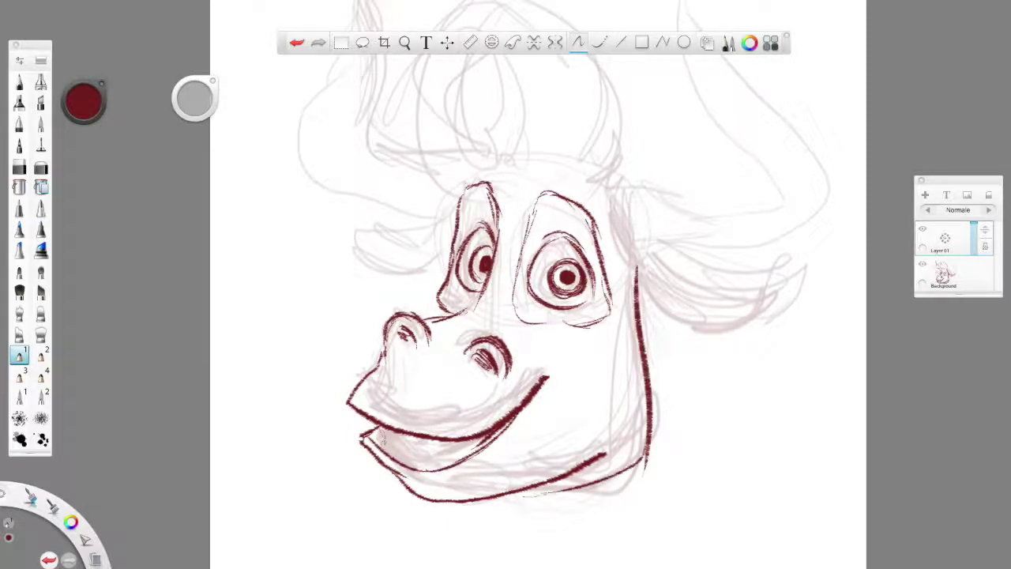
{"action": "mouse_move", "coordinate": [606, 455]}
{"action": "left_mouse_down"}
{"action": "mouse_move", "coordinate": [520, 491]}
{"action": "mouse_move", "coordinate": [580, 485]}
{"action": "left_mouse_up"}
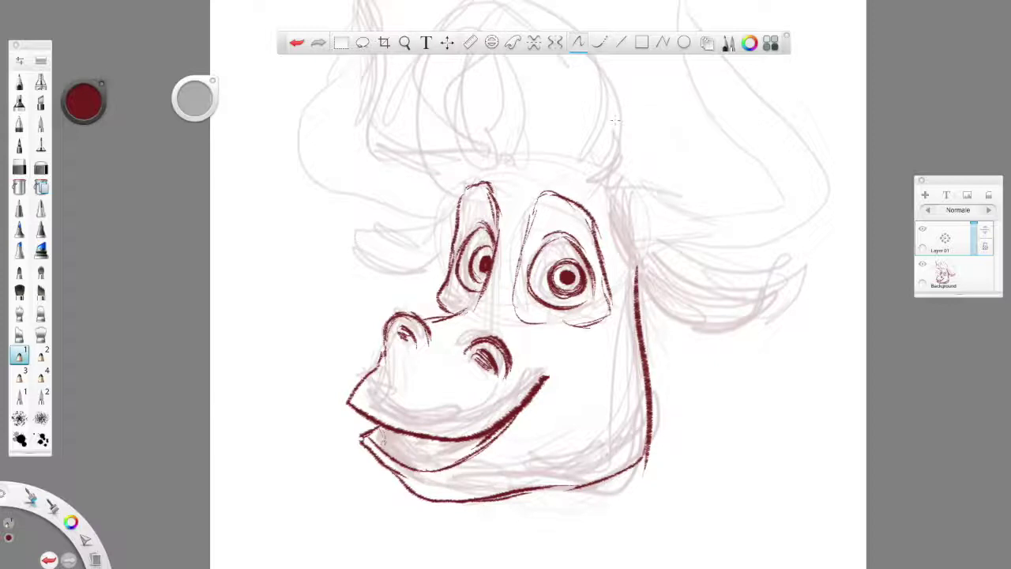
{"action": "left_click_drag", "start_coordinate": [609, 190], "coordinate": [633, 248]}
{"action": "left_click_drag", "start_coordinate": [608, 182], "coordinate": [727, 181]}
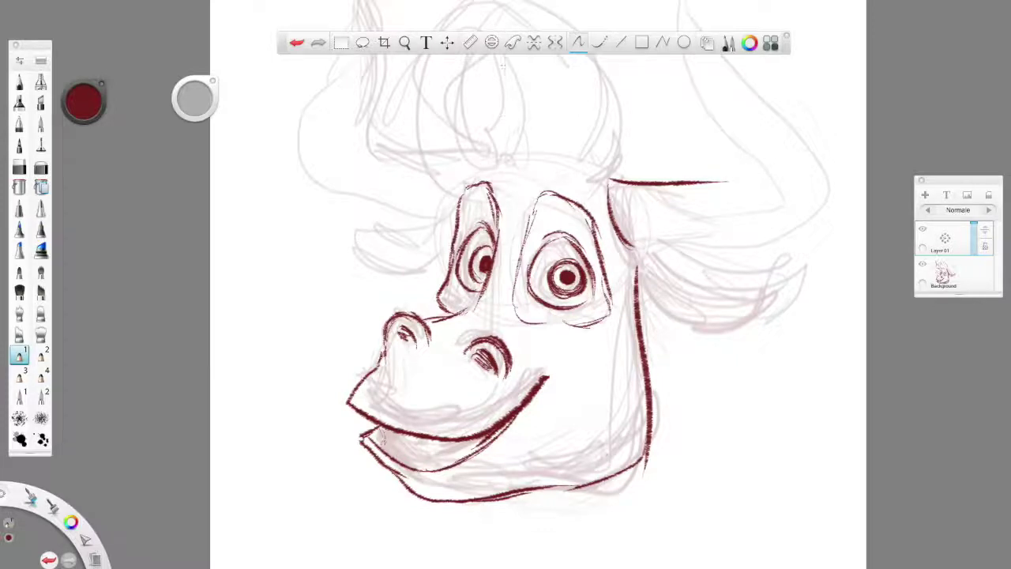
- Ink the small left ear with its inner curl and the long pointed right ear with its inner fold
{"action": "mouse_move", "coordinate": [448, 221]}
{"action": "left_mouse_down"}
{"action": "mouse_move", "coordinate": [324, 245]}
{"action": "mouse_move", "coordinate": [395, 281]}
{"action": "mouse_move", "coordinate": [450, 252]}
{"action": "mouse_move", "coordinate": [425, 277]}
{"action": "left_mouse_up"}
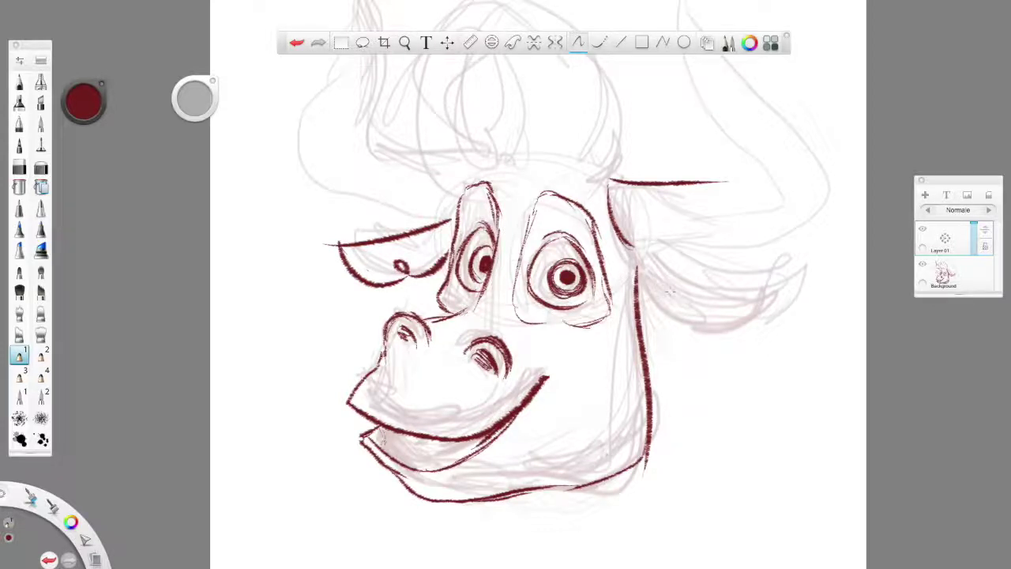
{"action": "left_click_drag", "start_coordinate": [639, 259], "coordinate": [770, 304]}
{"action": "mouse_move", "coordinate": [644, 251]}
{"action": "left_mouse_down"}
{"action": "mouse_move", "coordinate": [684, 270]}
{"action": "mouse_move", "coordinate": [813, 270]}
{"action": "mouse_move", "coordinate": [750, 308]}
{"action": "left_mouse_up"}
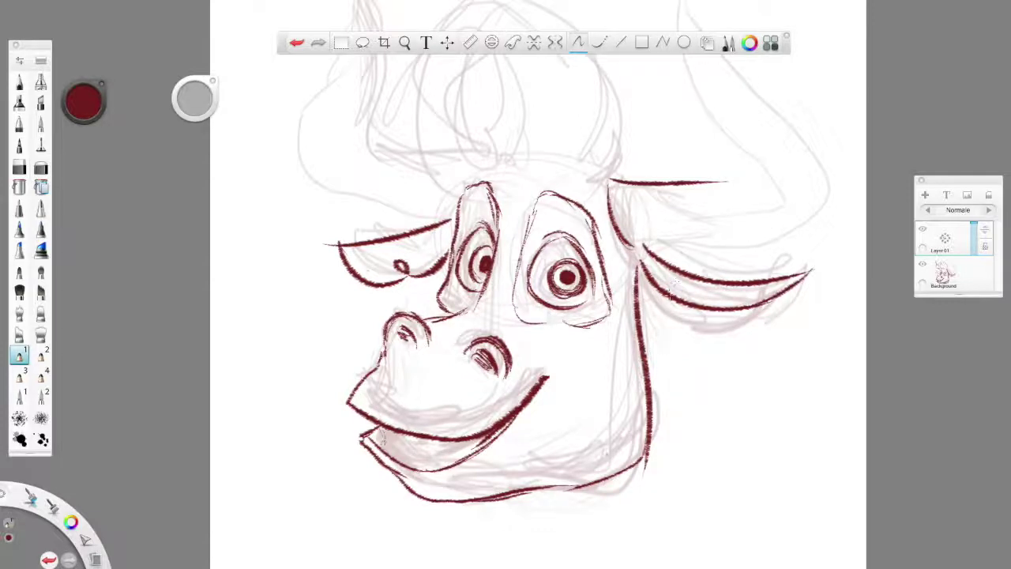
{"action": "mouse_move", "coordinate": [638, 264]}
{"action": "left_mouse_down"}
{"action": "mouse_move", "coordinate": [735, 341]}
{"action": "mouse_move", "coordinate": [789, 304]}
{"action": "mouse_move", "coordinate": [801, 267]}
{"action": "mouse_move", "coordinate": [775, 275]}
{"action": "left_mouse_up"}
- Ink the small teeth and inner details inside the bull's open mouth
{"action": "scroll", "coordinate": [770, 242], "scroll_direction": "down", "scroll_amount": 3}
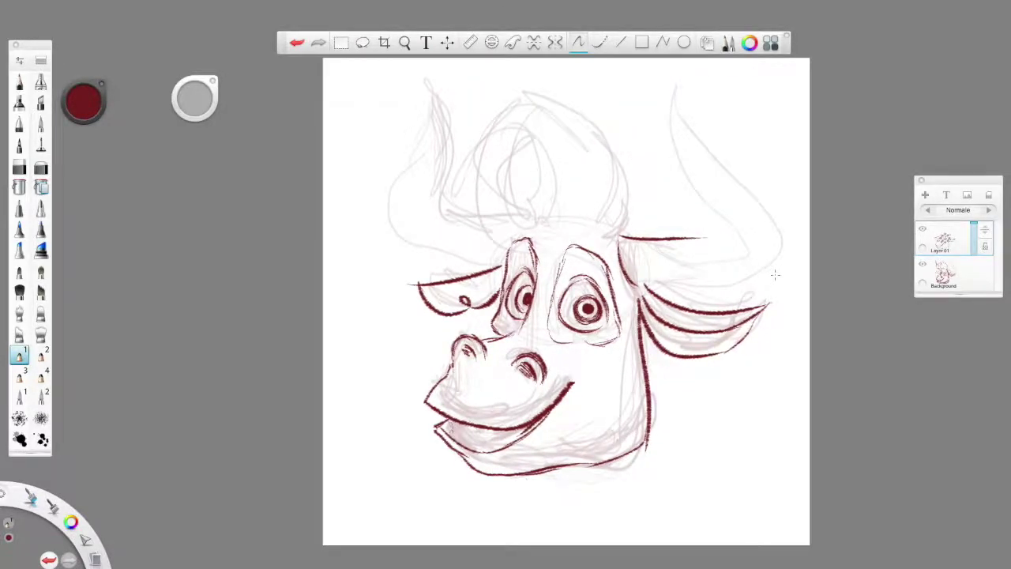
{"action": "mouse_move", "coordinate": [462, 427]}
{"action": "left_mouse_down"}
{"action": "mouse_move", "coordinate": [495, 408]}
{"action": "mouse_move", "coordinate": [455, 427]}
{"action": "mouse_move", "coordinate": [477, 440]}
{"action": "left_mouse_up"}
{"action": "mouse_move", "coordinate": [495, 441]}
{"action": "left_mouse_down"}
{"action": "mouse_move", "coordinate": [517, 435]}
{"action": "mouse_move", "coordinate": [495, 446]}
{"action": "mouse_move", "coordinate": [514, 449]}
{"action": "left_mouse_up"}
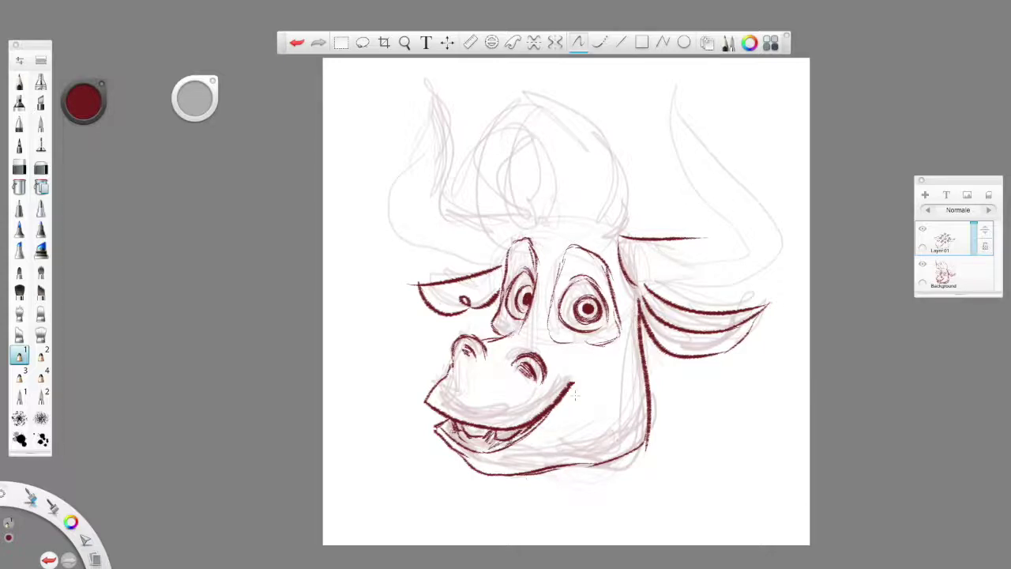
- Darken the irises and fill the patches around both eyes with diagonal hatching
{"action": "mouse_move", "coordinate": [586, 298]}
{"action": "left_mouse_down"}
{"action": "mouse_move", "coordinate": [579, 316]}
{"action": "mouse_move", "coordinate": [597, 306]}
{"action": "left_mouse_up"}
{"action": "left_click_drag", "start_coordinate": [521, 289], "coordinate": [528, 309]}
{"action": "mouse_move", "coordinate": [509, 247]}
{"action": "left_mouse_down"}
{"action": "mouse_move", "coordinate": [528, 284]}
{"action": "mouse_move", "coordinate": [495, 330]}
{"action": "mouse_move", "coordinate": [511, 336]}
{"action": "left_mouse_up"}
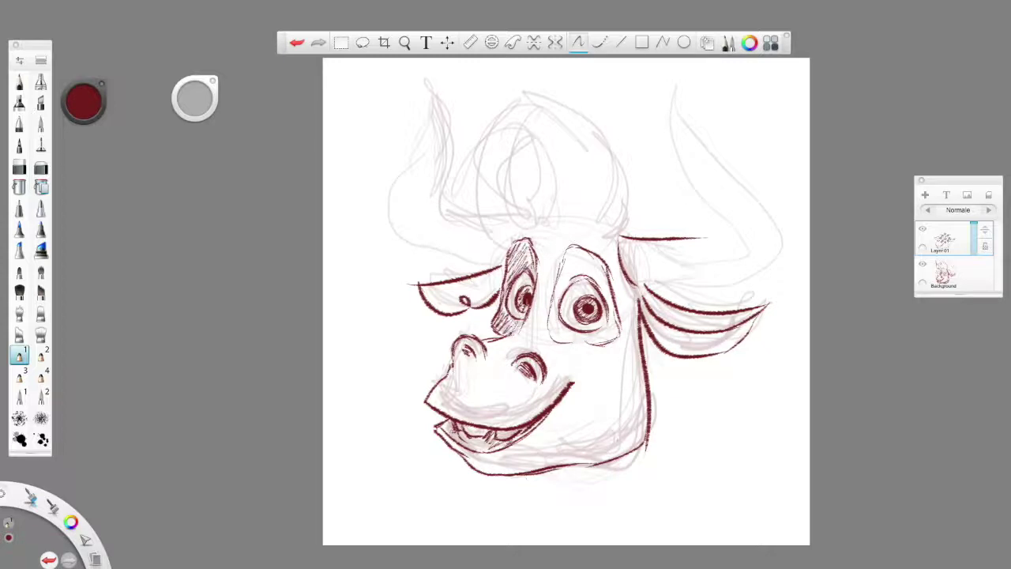
{"action": "mouse_move", "coordinate": [570, 250]}
{"action": "left_mouse_down"}
{"action": "mouse_move", "coordinate": [565, 299]}
{"action": "mouse_move", "coordinate": [585, 277]}
{"action": "mouse_move", "coordinate": [551, 337]}
{"action": "mouse_move", "coordinate": [597, 276]}
{"action": "mouse_move", "coordinate": [610, 308]}
{"action": "mouse_move", "coordinate": [565, 342]}
{"action": "mouse_move", "coordinate": [574, 333]}
{"action": "mouse_move", "coordinate": [584, 344]}
{"action": "left_mouse_up"}
{"action": "left_click_drag", "start_coordinate": [605, 319], "coordinate": [597, 344]}
{"action": "left_click_drag", "start_coordinate": [620, 316], "coordinate": [605, 345]}
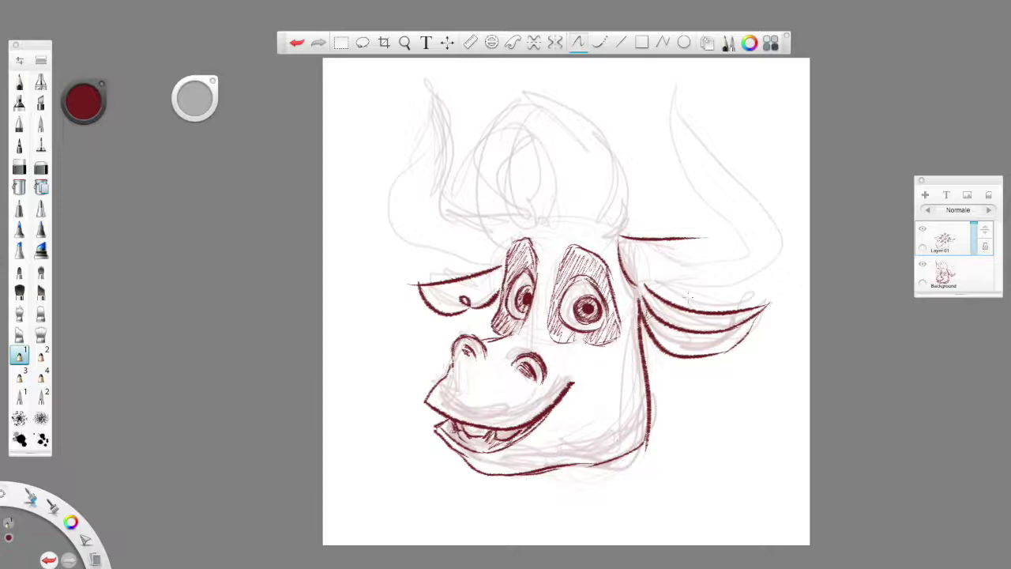
- Ink the long curved right horn, undoing and redrawing its inner edge down to the base
{"action": "mouse_move", "coordinate": [642, 291]}
{"action": "left_mouse_down"}
{"action": "mouse_move", "coordinate": [774, 275]}
{"action": "mouse_move", "coordinate": [680, 101]}
{"action": "mouse_move", "coordinate": [677, 67]}
{"action": "mouse_move", "coordinate": [687, 187]}
{"action": "mouse_move", "coordinate": [738, 253]}
{"action": "left_mouse_up"}
{"action": "left_click", "coordinate": [297, 43]}
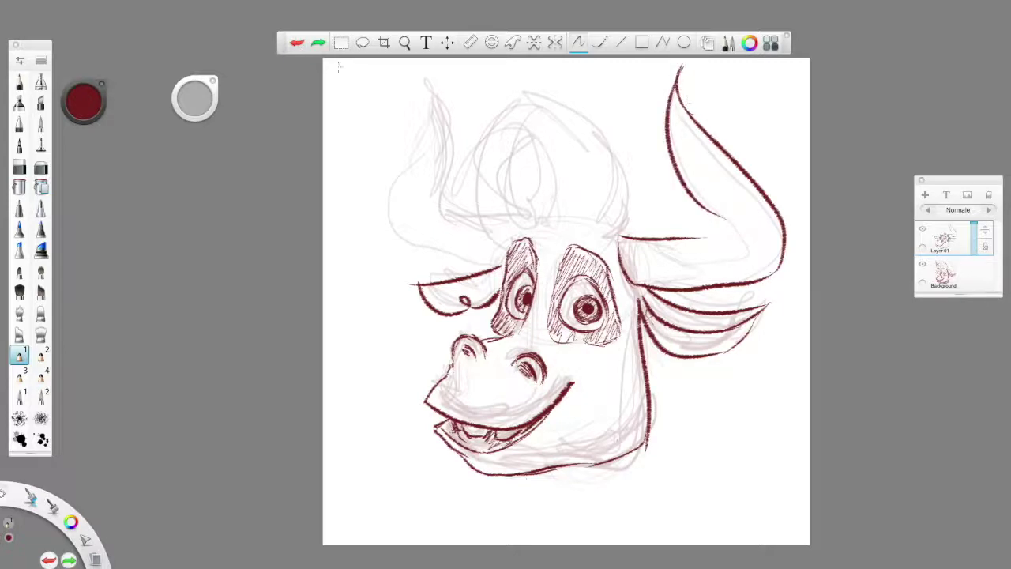
{"action": "left_click", "coordinate": [297, 43]}
{"action": "mouse_move", "coordinate": [681, 69]}
{"action": "left_mouse_down"}
{"action": "mouse_move", "coordinate": [667, 129]}
{"action": "mouse_move", "coordinate": [719, 246]}
{"action": "left_mouse_up"}
{"action": "left_click_drag", "start_coordinate": [716, 204], "coordinate": [733, 251]}
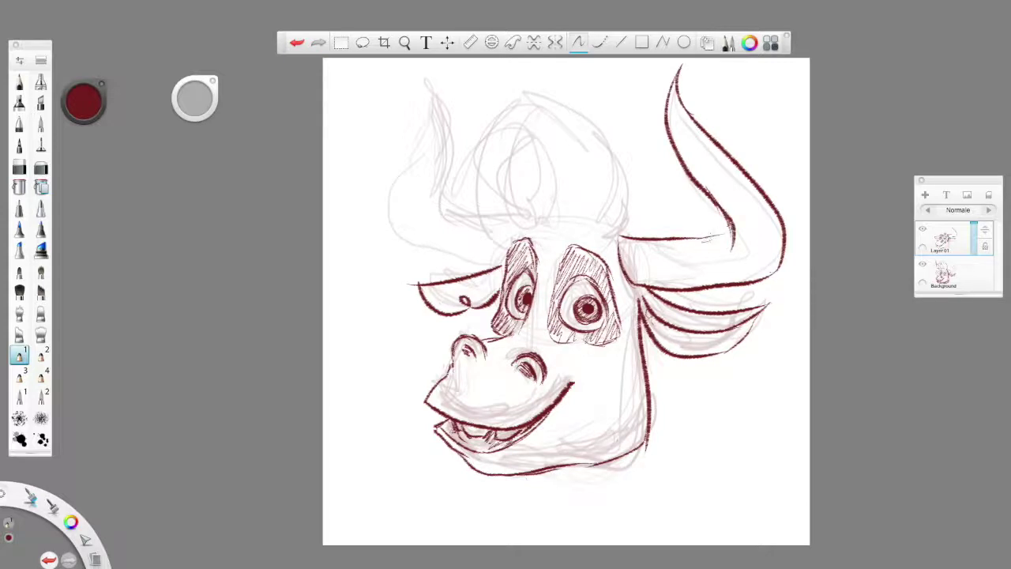
- Ink the curved left horn, undoing and redrawing its inner edge so it sweeps into the forehead
{"action": "mouse_move", "coordinate": [498, 265]}
{"action": "left_mouse_down"}
{"action": "mouse_move", "coordinate": [399, 233]}
{"action": "mouse_move", "coordinate": [440, 139]}
{"action": "mouse_move", "coordinate": [430, 79]}
{"action": "mouse_move", "coordinate": [454, 118]}
{"action": "mouse_move", "coordinate": [444, 207]}
{"action": "mouse_move", "coordinate": [488, 224]}
{"action": "mouse_move", "coordinate": [444, 197]}
{"action": "left_mouse_up"}
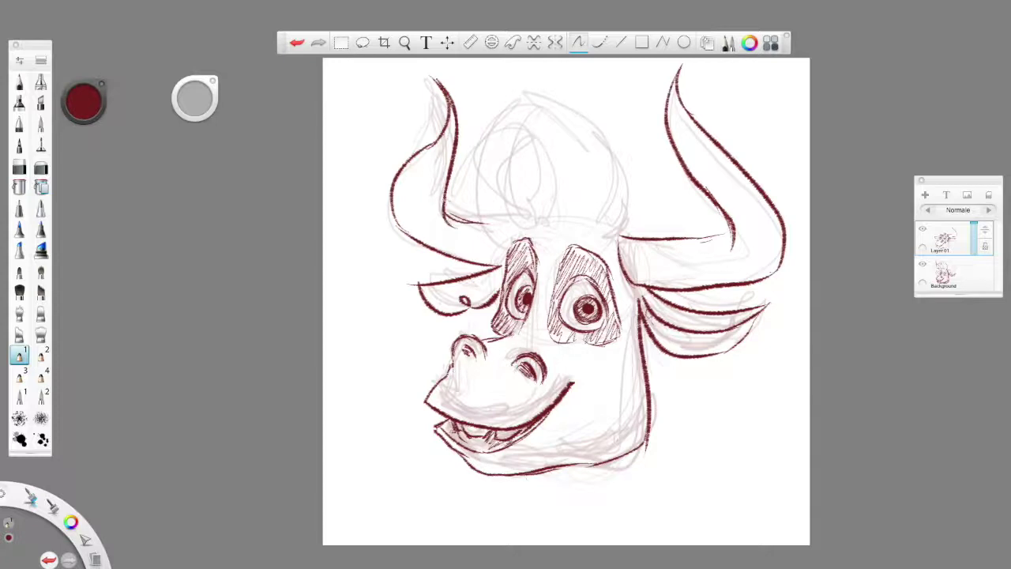
{"action": "left_click", "coordinate": [296, 42]}
{"action": "left_click", "coordinate": [296, 42]}
{"action": "left_click", "coordinate": [297, 42]}
{"action": "mouse_move", "coordinate": [456, 104]}
{"action": "left_mouse_down"}
{"action": "mouse_move", "coordinate": [444, 215]}
{"action": "mouse_move", "coordinate": [445, 205]}
{"action": "mouse_move", "coordinate": [478, 215]}
{"action": "left_mouse_up"}
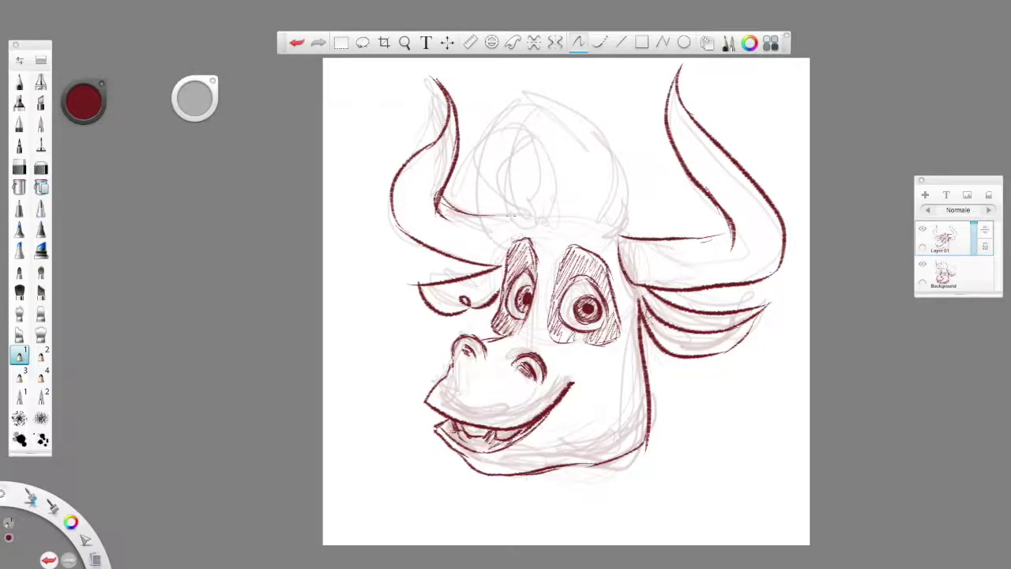
- Ink the tall hair tuft between the horns with looping outer curves and many curved inner strands down to the forehead
{"action": "mouse_move", "coordinate": [531, 207]}
{"action": "left_mouse_down"}
{"action": "mouse_move", "coordinate": [522, 163]}
{"action": "mouse_move", "coordinate": [546, 235]}
{"action": "mouse_move", "coordinate": [551, 186]}
{"action": "left_mouse_up"}
{"action": "mouse_move", "coordinate": [590, 218]}
{"action": "left_mouse_down"}
{"action": "mouse_move", "coordinate": [596, 169]}
{"action": "mouse_move", "coordinate": [488, 144]}
{"action": "left_mouse_up"}
{"action": "left_click_drag", "start_coordinate": [541, 109], "coordinate": [484, 214]}
{"action": "left_click_drag", "start_coordinate": [480, 152], "coordinate": [505, 246]}
{"action": "left_click_drag", "start_coordinate": [512, 229], "coordinate": [493, 255]}
{"action": "left_click_drag", "start_coordinate": [506, 196], "coordinate": [488, 173]}
{"action": "left_click_drag", "start_coordinate": [479, 150], "coordinate": [504, 243]}
{"action": "mouse_move", "coordinate": [491, 207]}
{"action": "left_mouse_down"}
{"action": "mouse_move", "coordinate": [559, 126]}
{"action": "mouse_move", "coordinate": [579, 201]}
{"action": "left_mouse_up"}
{"action": "left_click_drag", "start_coordinate": [536, 122], "coordinate": [568, 224]}
{"action": "mouse_move", "coordinate": [545, 124]}
{"action": "left_mouse_down"}
{"action": "mouse_move", "coordinate": [583, 206]}
{"action": "mouse_move", "coordinate": [567, 231]}
{"action": "left_mouse_up"}
{"action": "mouse_move", "coordinate": [537, 144]}
{"action": "left_mouse_down"}
{"action": "mouse_move", "coordinate": [563, 228]}
{"action": "mouse_move", "coordinate": [573, 225]}
{"action": "mouse_move", "coordinate": [562, 199]}
{"action": "left_mouse_up"}
{"action": "mouse_move", "coordinate": [496, 178]}
{"action": "left_mouse_down"}
{"action": "mouse_move", "coordinate": [536, 140]}
{"action": "mouse_move", "coordinate": [512, 248]}
{"action": "left_mouse_up"}
{"action": "left_click_drag", "start_coordinate": [481, 198], "coordinate": [513, 258]}
{"action": "left_click_drag", "start_coordinate": [491, 197], "coordinate": [497, 264]}
{"action": "mouse_move", "coordinate": [515, 139]}
{"action": "left_mouse_down"}
{"action": "mouse_move", "coordinate": [521, 238]}
{"action": "mouse_move", "coordinate": [508, 221]}
{"action": "left_mouse_up"}
{"action": "left_click_drag", "start_coordinate": [548, 153], "coordinate": [513, 237]}
{"action": "left_click_drag", "start_coordinate": [525, 140], "coordinate": [505, 179]}
{"action": "mouse_move", "coordinate": [508, 167]}
{"action": "left_mouse_down"}
{"action": "mouse_move", "coordinate": [550, 136]}
{"action": "mouse_move", "coordinate": [543, 225]}
{"action": "mouse_move", "coordinate": [567, 153]}
{"action": "mouse_move", "coordinate": [586, 209]}
{"action": "left_mouse_up"}
{"action": "mouse_move", "coordinate": [589, 166]}
{"action": "left_mouse_down"}
{"action": "mouse_move", "coordinate": [585, 206]}
{"action": "mouse_move", "coordinate": [598, 233]}
{"action": "mouse_move", "coordinate": [619, 232]}
{"action": "left_mouse_up"}
{"action": "left_click_drag", "start_coordinate": [606, 189], "coordinate": [618, 237]}
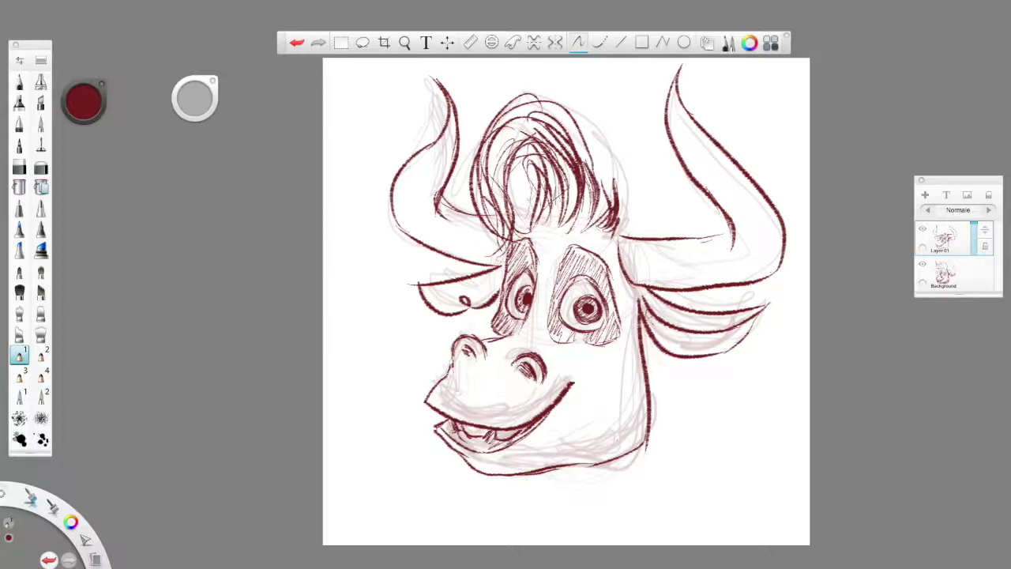
{"action": "left_click_drag", "start_coordinate": [477, 159], "coordinate": [485, 237]}
{"action": "left_click_drag", "start_coordinate": [471, 189], "coordinate": [491, 257]}
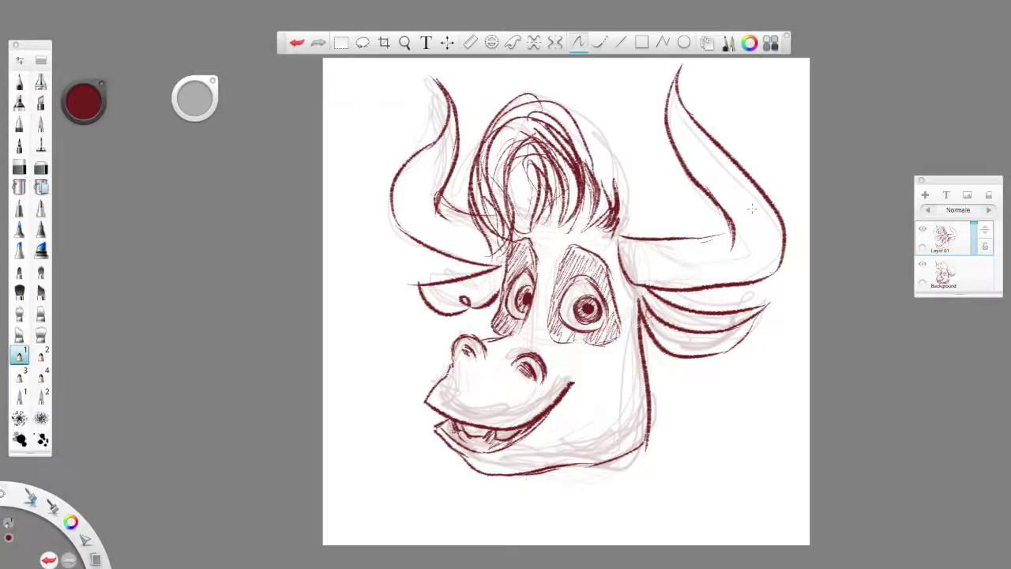
- Flip the canvas horizontally to check the drawing's proportions, and flip it back to its original orientation
{"action": "mouse_move", "coordinate": [33, 496]}
{"action": "left_mouse_down"}
{"action": "mouse_move", "coordinate": [37, 467]}
{"action": "mouse_move", "coordinate": [39, 478]}
{"action": "left_mouse_up"}
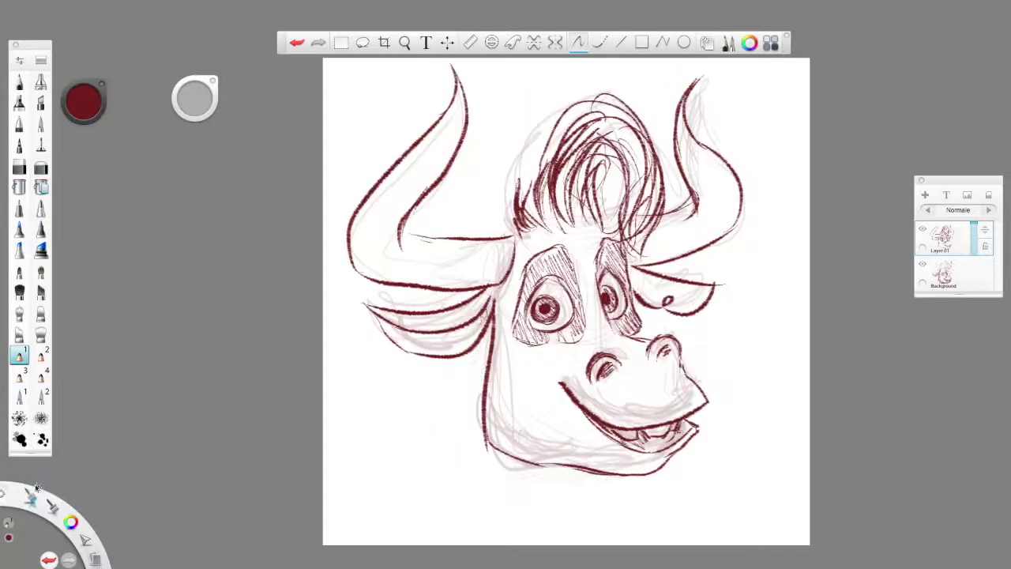
{"action": "left_click", "coordinate": [34, 497]}
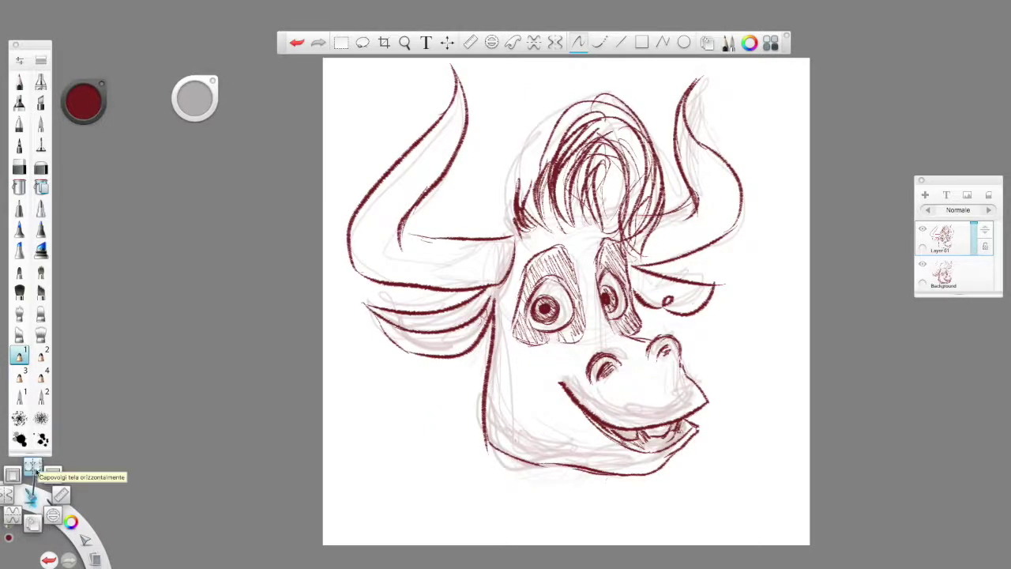
{"action": "left_click", "coordinate": [35, 462]}
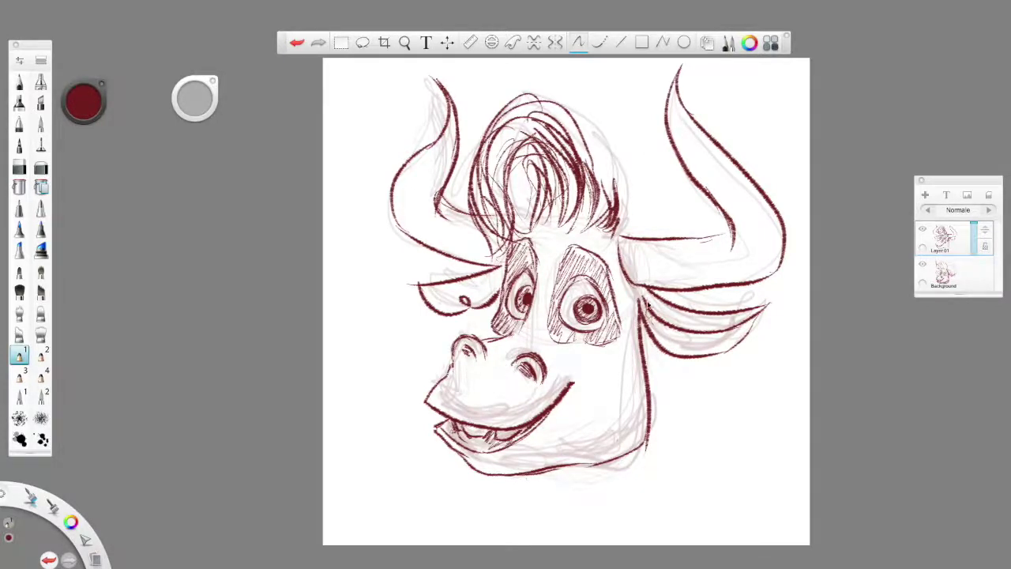
- Ink the muzzle's top edge between the nostrils and fill the muzzle down to the upper lip with diagonal hatching
{"action": "mouse_move", "coordinate": [647, 296]}
{"action": "left_mouse_down"}
{"action": "mouse_move", "coordinate": [655, 314]}
{"action": "mouse_move", "coordinate": [667, 313]}
{"action": "left_mouse_up"}
{"action": "left_click_drag", "start_coordinate": [483, 343], "coordinate": [520, 351]}
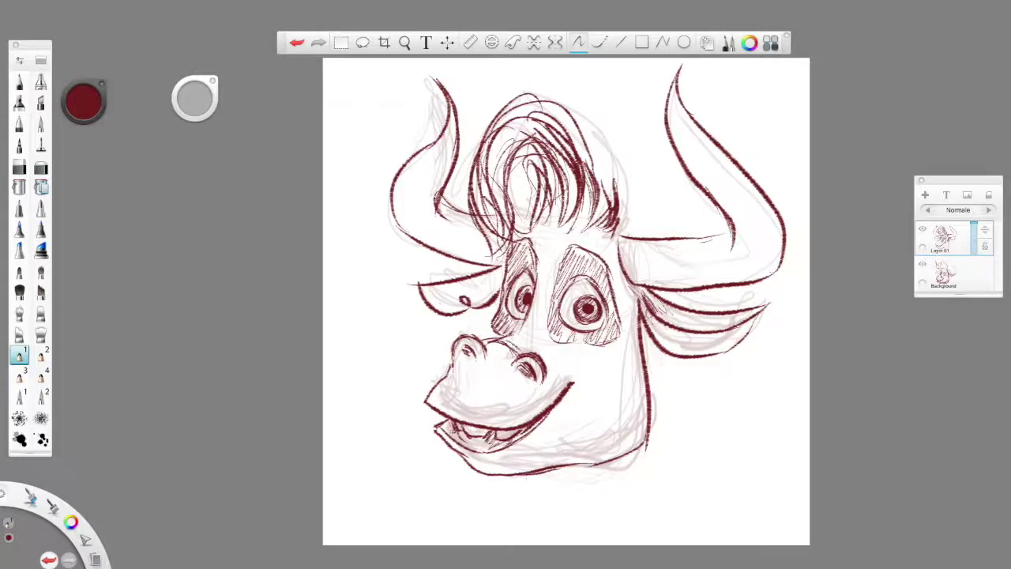
{"action": "mouse_move", "coordinate": [453, 379]}
{"action": "left_mouse_down"}
{"action": "mouse_move", "coordinate": [428, 406]}
{"action": "mouse_move", "coordinate": [439, 410]}
{"action": "left_mouse_up"}
{"action": "mouse_move", "coordinate": [469, 352]}
{"action": "left_mouse_down"}
{"action": "mouse_move", "coordinate": [453, 384]}
{"action": "mouse_move", "coordinate": [456, 362]}
{"action": "mouse_move", "coordinate": [460, 379]}
{"action": "left_mouse_up"}
{"action": "mouse_move", "coordinate": [501, 348]}
{"action": "left_mouse_down"}
{"action": "mouse_move", "coordinate": [450, 407]}
{"action": "mouse_move", "coordinate": [453, 421]}
{"action": "left_mouse_up"}
{"action": "left_click_drag", "start_coordinate": [515, 359], "coordinate": [479, 416]}
{"action": "left_click_drag", "start_coordinate": [518, 370], "coordinate": [460, 421]}
{"action": "left_click_drag", "start_coordinate": [524, 372], "coordinate": [485, 428]}
{"action": "mouse_move", "coordinate": [534, 379]}
{"action": "left_mouse_down"}
{"action": "mouse_move", "coordinate": [498, 423]}
{"action": "mouse_move", "coordinate": [511, 427]}
{"action": "left_mouse_up"}
{"action": "mouse_move", "coordinate": [559, 381]}
{"action": "left_mouse_down"}
{"action": "mouse_move", "coordinate": [527, 417]}
{"action": "mouse_move", "coordinate": [539, 417]}
{"action": "left_mouse_up"}
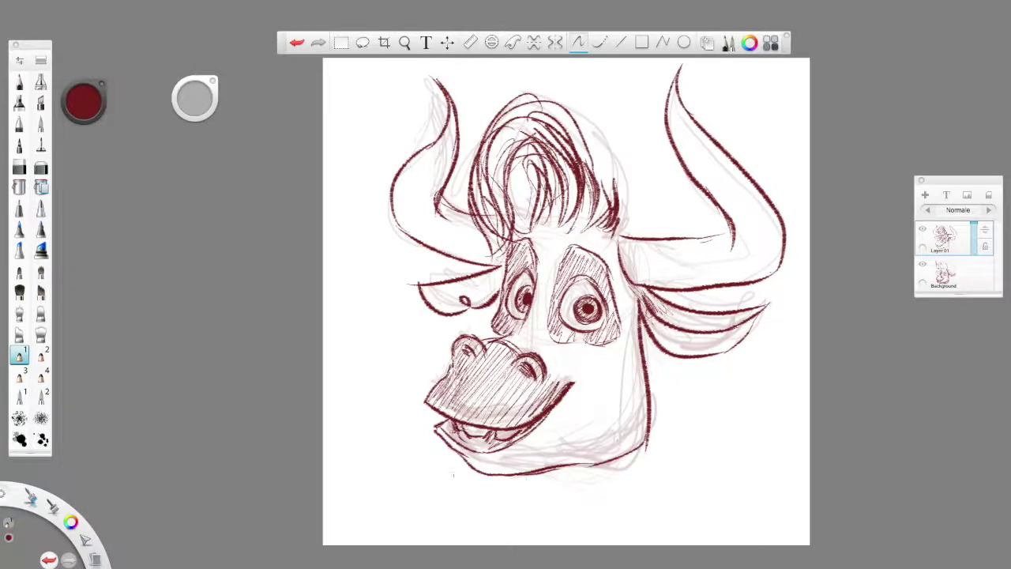
- Hatch the chin and lower jaw below the mouth with diagonal strokes up to the mouth's right corner
{"action": "left_click_drag", "start_coordinate": [460, 437], "coordinate": [446, 450]}
{"action": "mouse_move", "coordinate": [456, 428]}
{"action": "left_mouse_down"}
{"action": "mouse_move", "coordinate": [445, 449]}
{"action": "mouse_move", "coordinate": [437, 433]}
{"action": "left_mouse_up"}
{"action": "mouse_move", "coordinate": [450, 422]}
{"action": "left_mouse_down"}
{"action": "mouse_move", "coordinate": [440, 443]}
{"action": "mouse_move", "coordinate": [478, 471]}
{"action": "left_mouse_up"}
{"action": "left_click_drag", "start_coordinate": [519, 441], "coordinate": [480, 475]}
{"action": "left_click_drag", "start_coordinate": [557, 413], "coordinate": [518, 466]}
{"action": "left_click_drag", "start_coordinate": [565, 393], "coordinate": [507, 469]}
{"action": "left_click_drag", "start_coordinate": [560, 413], "coordinate": [520, 467]}
{"action": "left_click_drag", "start_coordinate": [564, 402], "coordinate": [548, 433]}
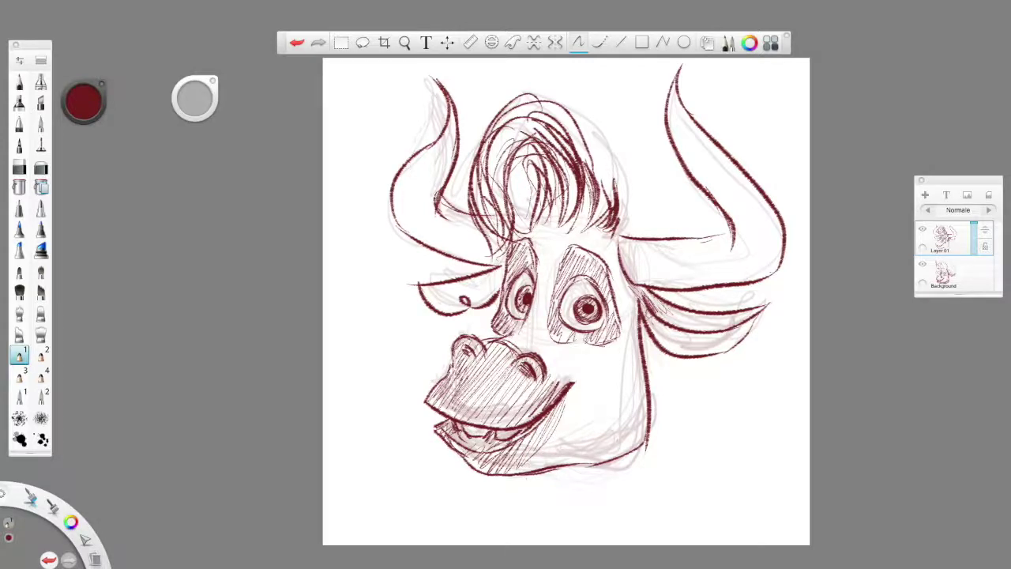
- Shade the inside of the left ear with short diagonal hatching
{"action": "left_click_drag", "start_coordinate": [496, 271], "coordinate": [472, 283]}
{"action": "left_click_drag", "start_coordinate": [499, 270], "coordinate": [450, 296]}
{"action": "mouse_move", "coordinate": [498, 275]}
{"action": "left_mouse_down"}
{"action": "mouse_move", "coordinate": [461, 299]}
{"action": "mouse_move", "coordinate": [485, 288]}
{"action": "left_mouse_up"}
{"action": "mouse_move", "coordinate": [500, 278]}
{"action": "left_mouse_down"}
{"action": "mouse_move", "coordinate": [480, 293]}
{"action": "mouse_move", "coordinate": [432, 300]}
{"action": "mouse_move", "coordinate": [443, 304]}
{"action": "left_mouse_up"}
- Hatch the bases of both horns where they meet the head and add a strand at the tuft's right edge
{"action": "left_click_drag", "start_coordinate": [474, 221], "coordinate": [494, 258]}
{"action": "mouse_move", "coordinate": [463, 220]}
{"action": "left_mouse_down"}
{"action": "mouse_move", "coordinate": [485, 256]}
{"action": "mouse_move", "coordinate": [477, 248]}
{"action": "left_mouse_up"}
{"action": "left_click_drag", "start_coordinate": [619, 239], "coordinate": [627, 270]}
{"action": "left_click_drag", "start_coordinate": [624, 240], "coordinate": [644, 277]}
{"action": "left_click_drag", "start_coordinate": [644, 249], "coordinate": [650, 259]}
{"action": "mouse_move", "coordinate": [618, 204]}
{"action": "left_mouse_down"}
{"action": "mouse_move", "coordinate": [610, 234]}
{"action": "mouse_move", "coordinate": [624, 238]}
{"action": "left_mouse_up"}
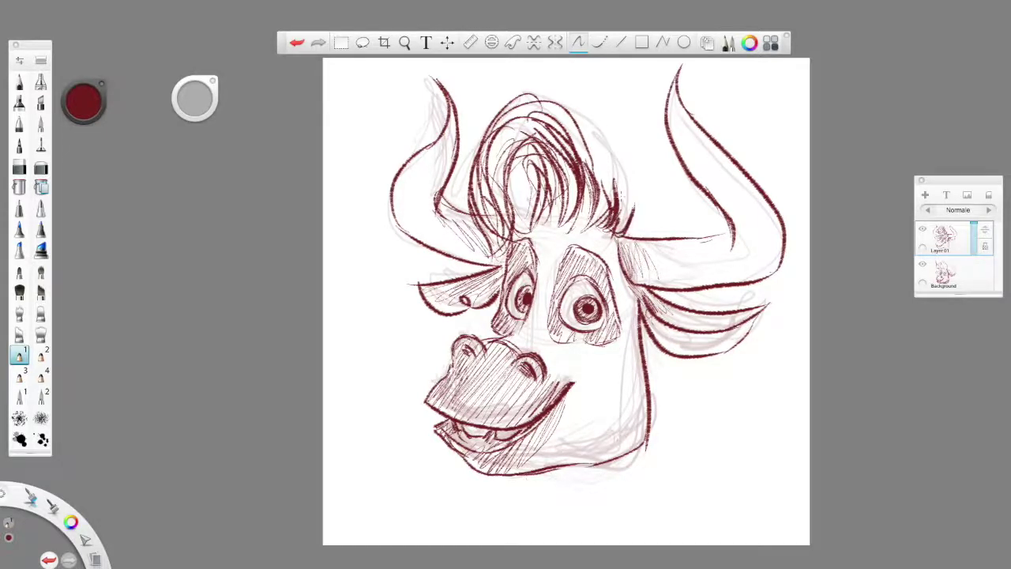
- Add small white highlights to both pupils with the pencil brush
{"action": "left_click", "coordinate": [87, 106]}
{"action": "left_click", "coordinate": [90, 85]}
{"action": "left_click", "coordinate": [25, 82]}
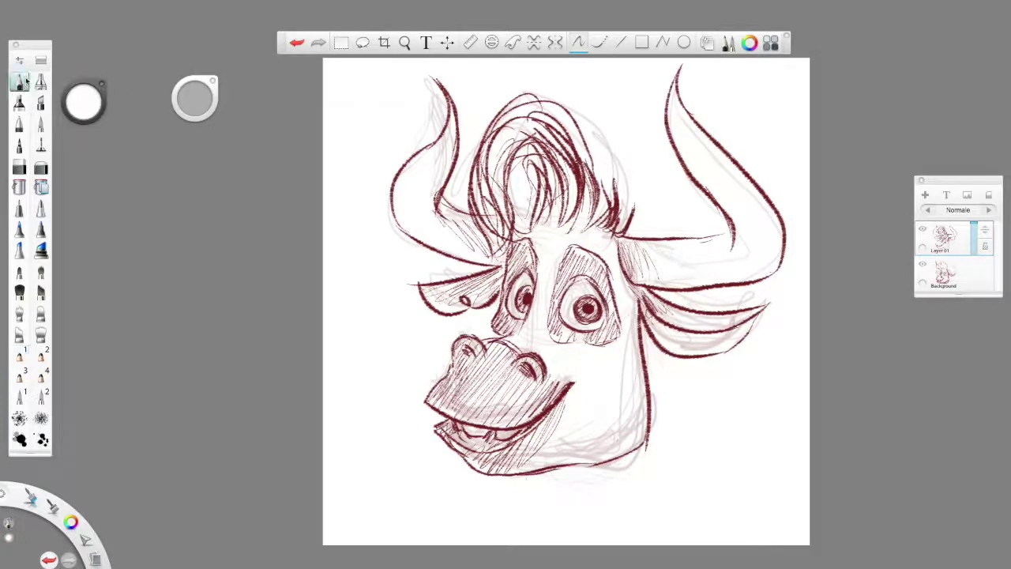
{"action": "left_click_drag", "start_coordinate": [527, 290], "coordinate": [592, 308]}
- Sample the dark red from the eye, return to the inking brush and darken the gaps inside the mouth
{"action": "left_click", "coordinate": [593, 302], "text": "alt"}
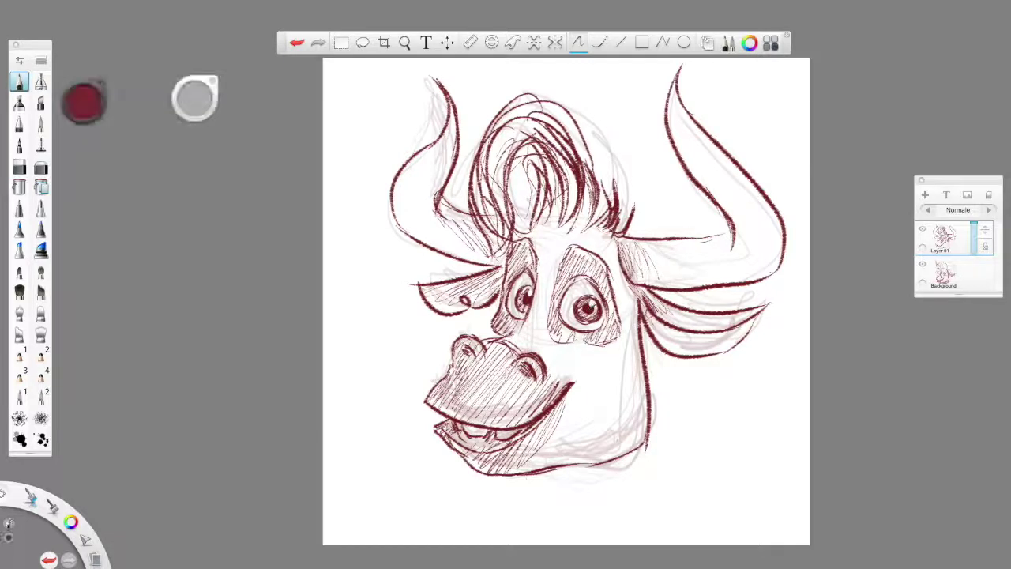
{"action": "left_click", "coordinate": [19, 356]}
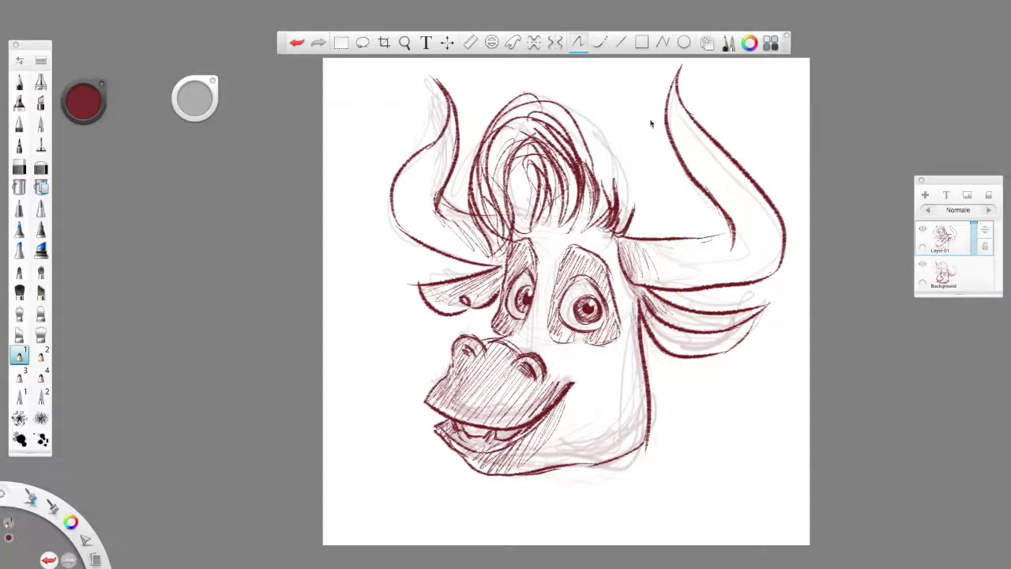
{"action": "mouse_move", "coordinate": [497, 429]}
{"action": "left_mouse_down"}
{"action": "mouse_move", "coordinate": [499, 448]}
{"action": "mouse_move", "coordinate": [498, 436]}
{"action": "mouse_move", "coordinate": [463, 447]}
{"action": "left_mouse_up"}
{"action": "left_click_drag", "start_coordinate": [450, 412], "coordinate": [460, 429]}
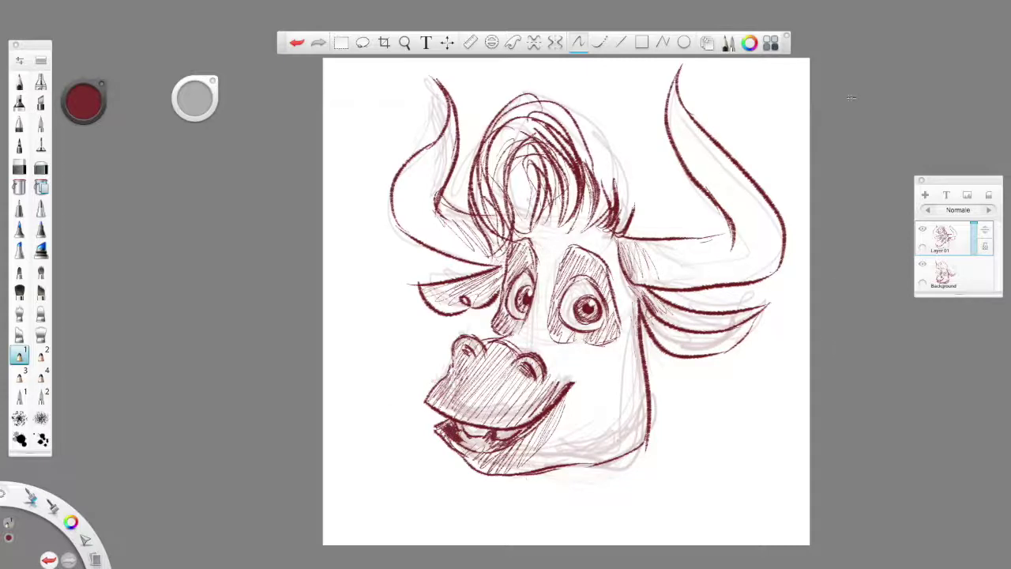
- Add strands along the hair tuft's upper right edge and curved strokes around its inner curl
{"action": "mouse_move", "coordinate": [482, 193]}
{"action": "left_mouse_down"}
{"action": "mouse_move", "coordinate": [487, 158]}
{"action": "mouse_move", "coordinate": [543, 201]}
{"action": "mouse_move", "coordinate": [528, 228]}
{"action": "left_mouse_up"}
{"action": "mouse_move", "coordinate": [557, 106]}
{"action": "left_mouse_down"}
{"action": "mouse_move", "coordinate": [599, 175]}
{"action": "mouse_move", "coordinate": [605, 229]}
{"action": "mouse_move", "coordinate": [614, 221]}
{"action": "mouse_move", "coordinate": [613, 164]}
{"action": "left_mouse_up"}
{"action": "mouse_move", "coordinate": [507, 103]}
{"action": "left_mouse_down"}
{"action": "mouse_move", "coordinate": [565, 119]}
{"action": "mouse_move", "coordinate": [498, 188]}
{"action": "left_mouse_up"}
{"action": "left_click_drag", "start_coordinate": [517, 153], "coordinate": [512, 207]}
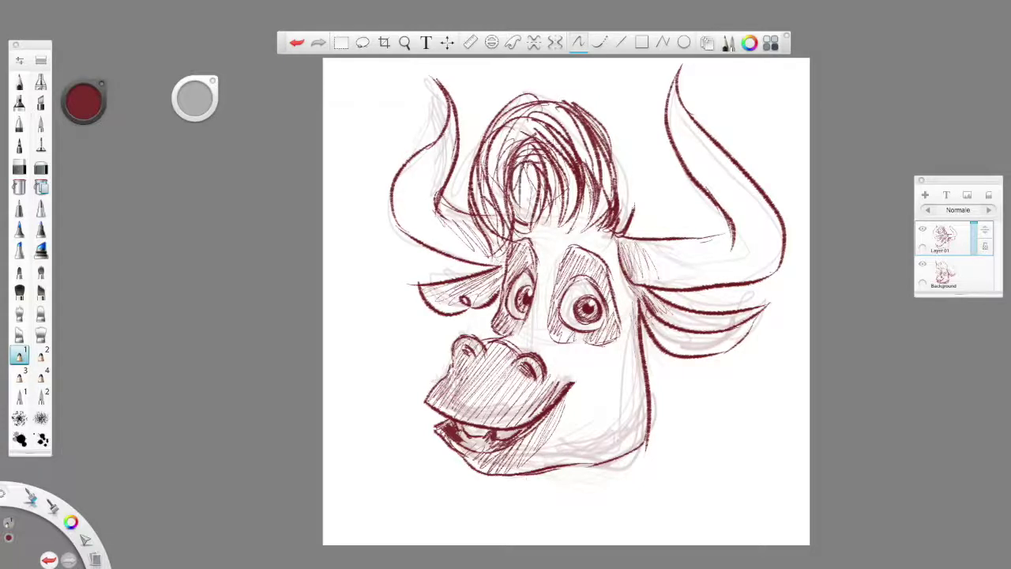
- Flick short hairs out above the right horn's base and darken the tuft with dense strands around the inner curl
{"action": "mouse_move", "coordinate": [615, 224]}
{"action": "left_mouse_down"}
{"action": "mouse_move", "coordinate": [636, 190]}
{"action": "mouse_move", "coordinate": [636, 209]}
{"action": "left_mouse_up"}
{"action": "left_click_drag", "start_coordinate": [624, 235], "coordinate": [652, 212]}
{"action": "left_click_drag", "start_coordinate": [583, 152], "coordinate": [592, 196]}
{"action": "left_click_drag", "start_coordinate": [592, 160], "coordinate": [612, 221]}
{"action": "mouse_move", "coordinate": [600, 149]}
{"action": "left_mouse_down"}
{"action": "mouse_move", "coordinate": [614, 217]}
{"action": "mouse_move", "coordinate": [614, 200]}
{"action": "left_mouse_up"}
{"action": "mouse_move", "coordinate": [573, 121]}
{"action": "left_mouse_down"}
{"action": "mouse_move", "coordinate": [606, 208]}
{"action": "mouse_move", "coordinate": [586, 207]}
{"action": "left_mouse_up"}
{"action": "mouse_move", "coordinate": [558, 132]}
{"action": "left_mouse_down"}
{"action": "mouse_move", "coordinate": [590, 188]}
{"action": "mouse_move", "coordinate": [568, 228]}
{"action": "left_mouse_up"}
{"action": "left_click_drag", "start_coordinate": [591, 172], "coordinate": [578, 218]}
{"action": "left_click_drag", "start_coordinate": [564, 144], "coordinate": [573, 189]}
{"action": "mouse_move", "coordinate": [545, 153]}
{"action": "left_mouse_down"}
{"action": "mouse_move", "coordinate": [518, 188]}
{"action": "mouse_move", "coordinate": [513, 169]}
{"action": "left_mouse_up"}
{"action": "mouse_move", "coordinate": [553, 147]}
{"action": "left_mouse_down"}
{"action": "mouse_move", "coordinate": [517, 166]}
{"action": "mouse_move", "coordinate": [559, 163]}
{"action": "left_mouse_up"}
{"action": "mouse_move", "coordinate": [534, 151]}
{"action": "left_mouse_down"}
{"action": "mouse_move", "coordinate": [559, 182]}
{"action": "mouse_move", "coordinate": [499, 214]}
{"action": "mouse_move", "coordinate": [506, 220]}
{"action": "left_mouse_up"}
{"action": "mouse_move", "coordinate": [504, 131]}
{"action": "left_mouse_down"}
{"action": "mouse_move", "coordinate": [483, 188]}
{"action": "mouse_move", "coordinate": [504, 222]}
{"action": "left_mouse_up"}
{"action": "left_click_drag", "start_coordinate": [471, 163], "coordinate": [504, 248]}
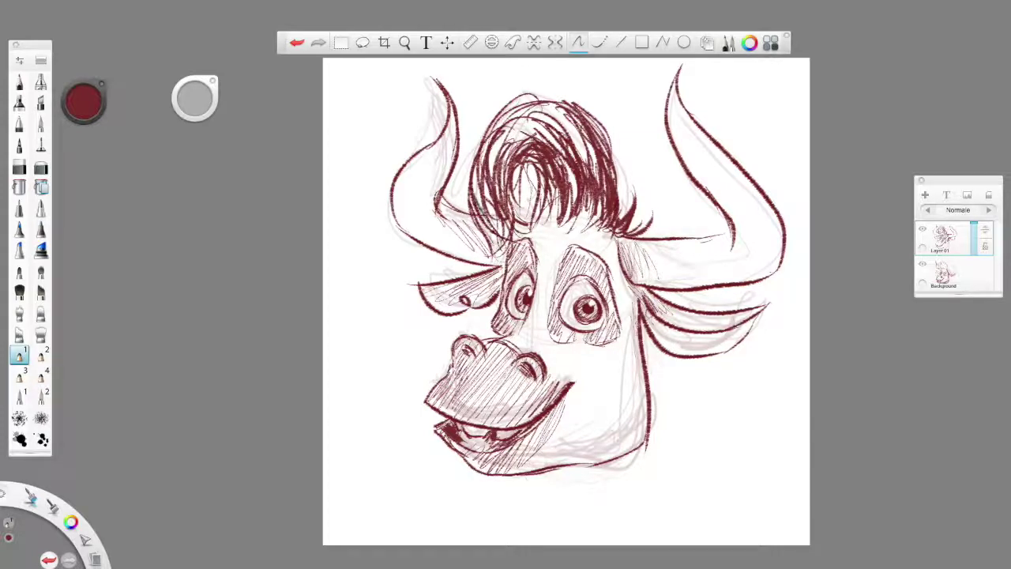
- Fill the hair tuft's crown with curved strands and add vertical strands under the inner curl toward the forehead
{"action": "mouse_move", "coordinate": [533, 105]}
{"action": "left_mouse_down"}
{"action": "mouse_move", "coordinate": [481, 170]}
{"action": "mouse_move", "coordinate": [493, 185]}
{"action": "left_mouse_up"}
{"action": "left_click_drag", "start_coordinate": [547, 120], "coordinate": [506, 147]}
{"action": "mouse_move", "coordinate": [560, 117]}
{"action": "left_mouse_down"}
{"action": "mouse_move", "coordinate": [534, 133]}
{"action": "mouse_move", "coordinate": [551, 126]}
{"action": "left_mouse_up"}
{"action": "left_click_drag", "start_coordinate": [530, 174], "coordinate": [539, 225]}
{"action": "left_click_drag", "start_coordinate": [542, 179], "coordinate": [553, 230]}
{"action": "left_click_drag", "start_coordinate": [534, 188], "coordinate": [546, 225]}
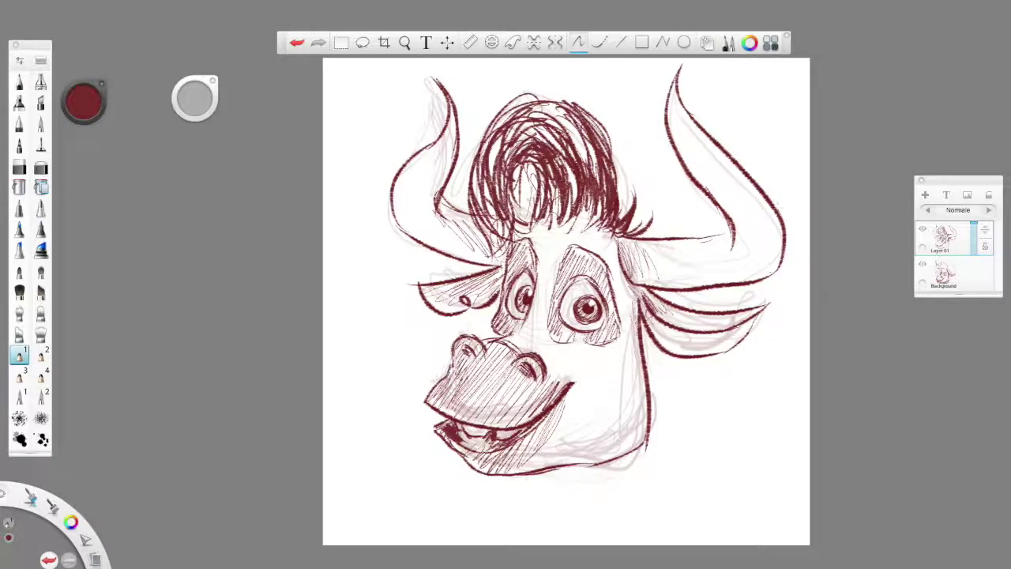
- Reinforce the hair tuft's right contour and thicken its left side with long strands down to the left horn
{"action": "mouse_move", "coordinate": [583, 103]}
{"action": "left_mouse_down"}
{"action": "mouse_move", "coordinate": [618, 160]}
{"action": "mouse_move", "coordinate": [606, 129]}
{"action": "left_mouse_up"}
{"action": "left_click_drag", "start_coordinate": [615, 149], "coordinate": [621, 191]}
{"action": "mouse_move", "coordinate": [513, 114]}
{"action": "left_mouse_down"}
{"action": "mouse_move", "coordinate": [474, 207]}
{"action": "mouse_move", "coordinate": [505, 240]}
{"action": "mouse_move", "coordinate": [484, 226]}
{"action": "left_mouse_up"}
{"action": "left_click_drag", "start_coordinate": [485, 204], "coordinate": [496, 240]}
{"action": "left_click_drag", "start_coordinate": [476, 184], "coordinate": [482, 242]}
{"action": "left_click_drag", "start_coordinate": [475, 175], "coordinate": [470, 230]}
{"action": "left_click_drag", "start_coordinate": [473, 192], "coordinate": [481, 248]}
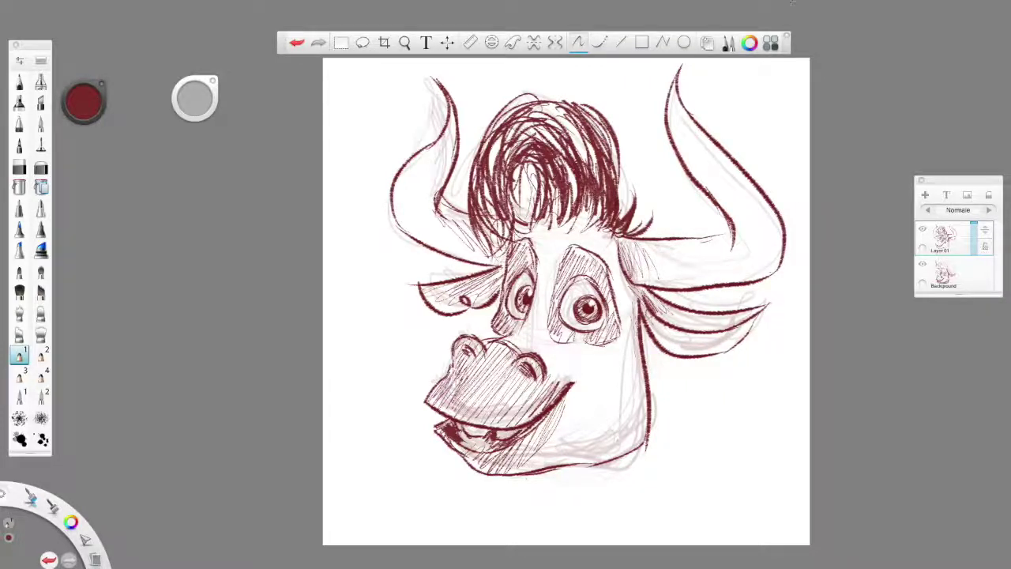